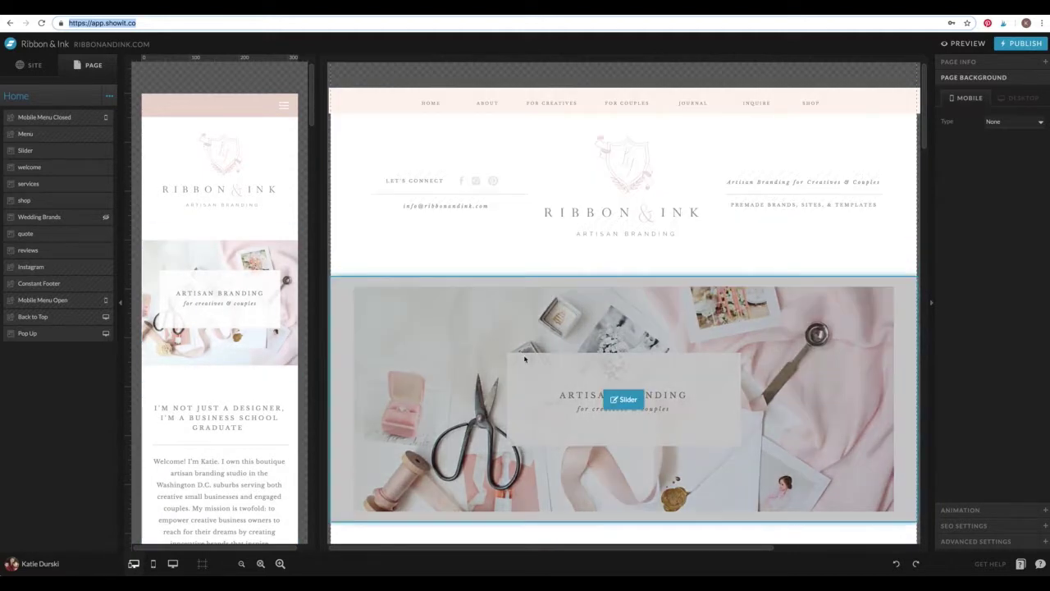
click(526, 359)
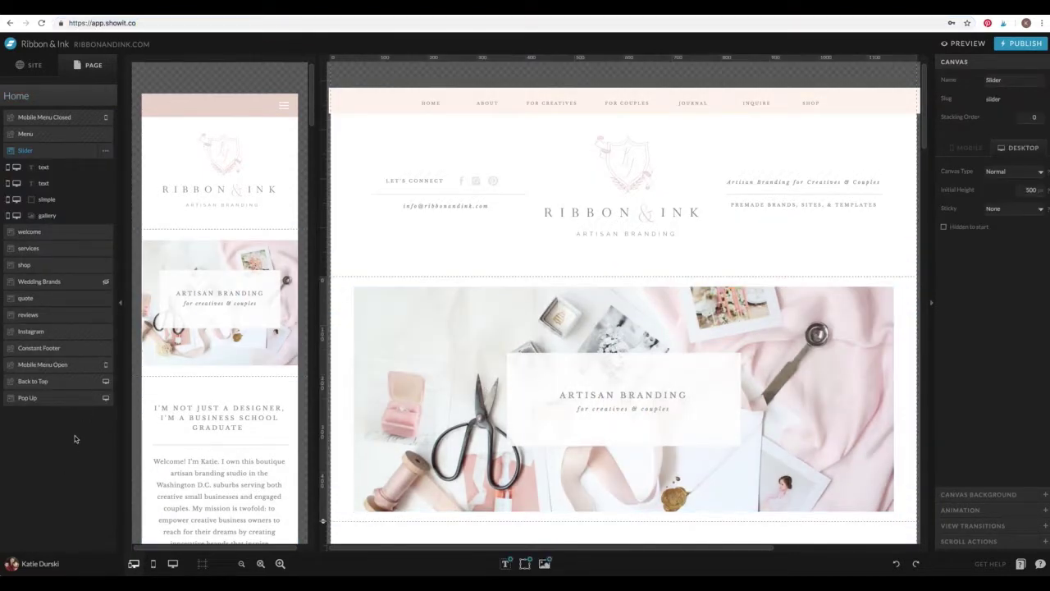
click(32, 65)
click(90, 65)
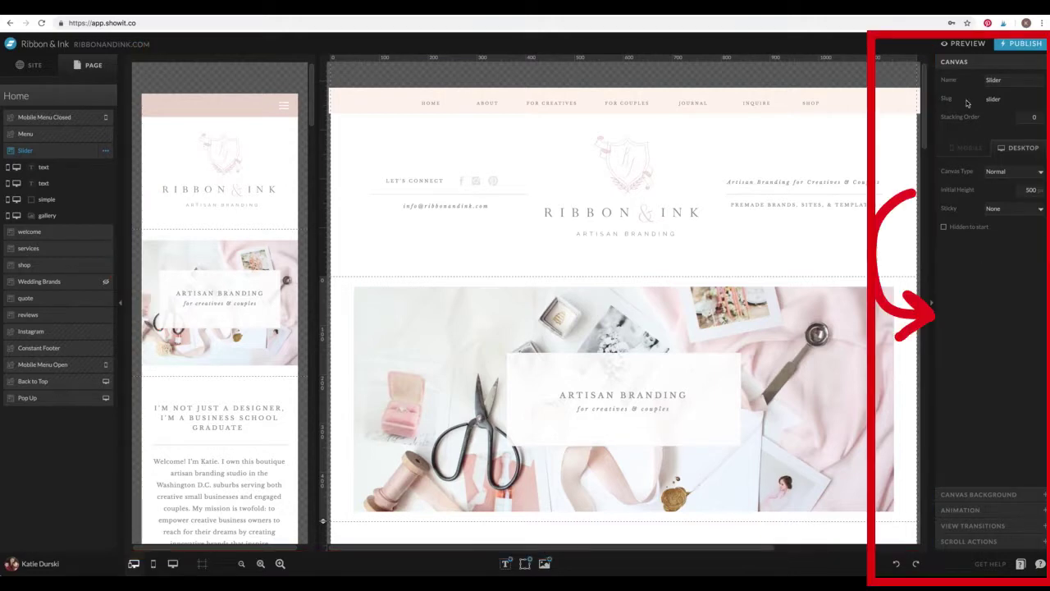
Switch the left panel from the home page's layers to the site-wide settings and pages
click(29, 65)
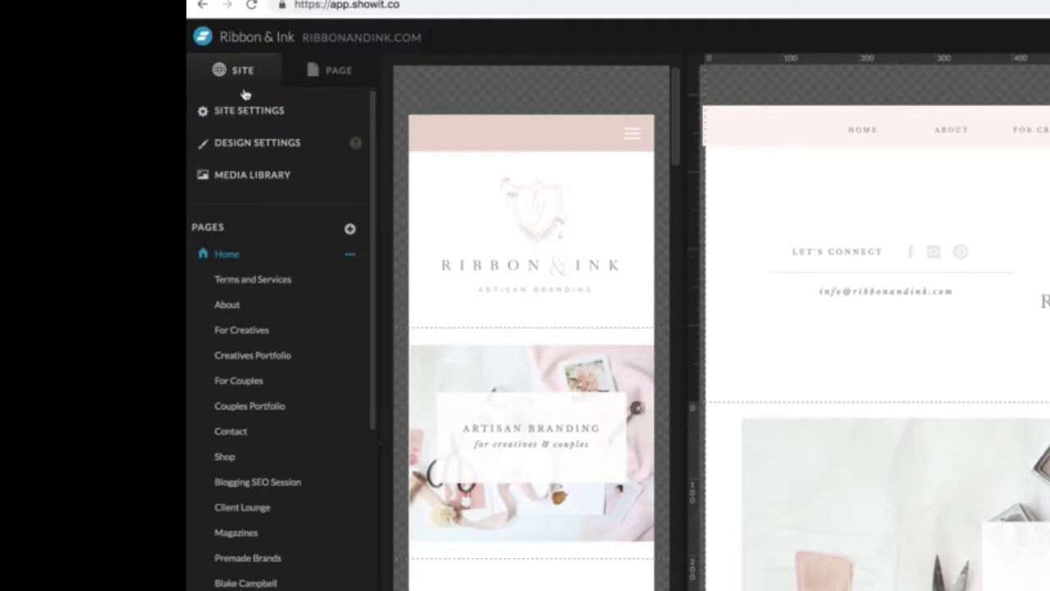
click(97, 65)
click(235, 77)
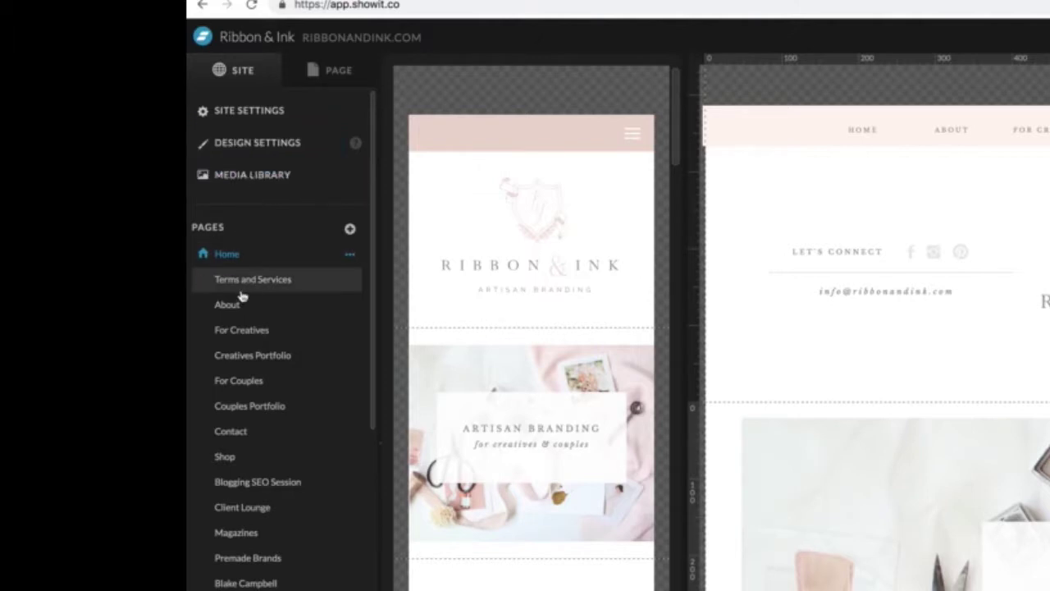
Glance at the media library of uploaded images, then scroll the full Pages list and back to top
click(234, 181)
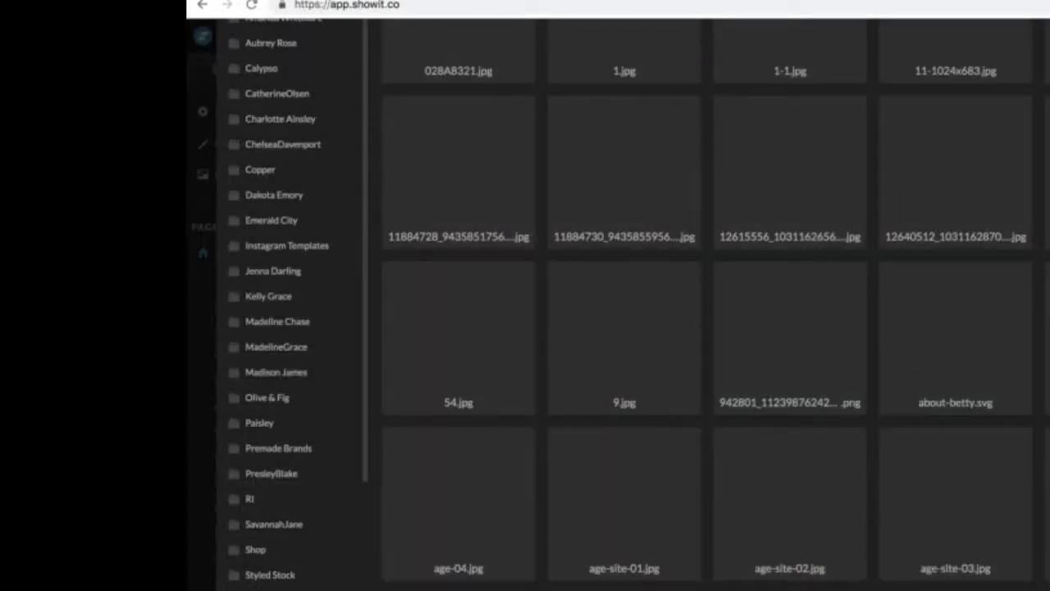
key(Escape)
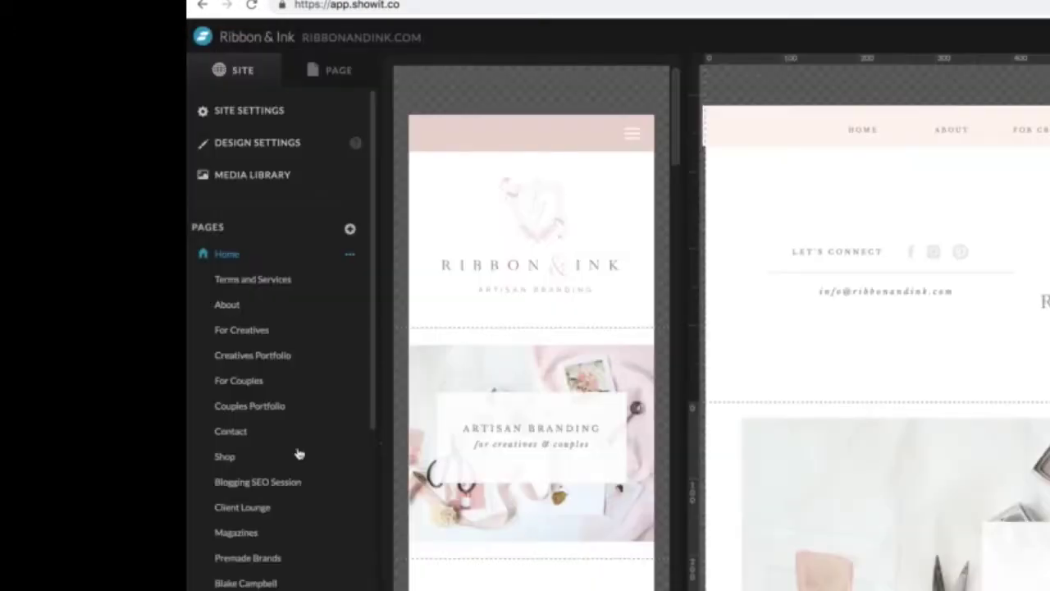
scroll(374, 302, down, 5)
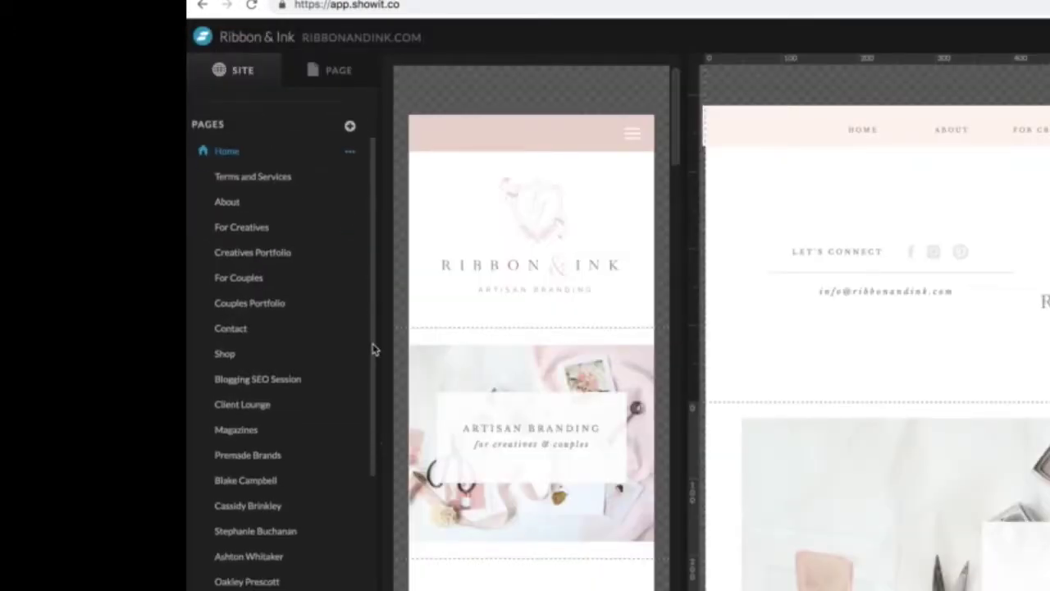
scroll(374, 357, down, 3)
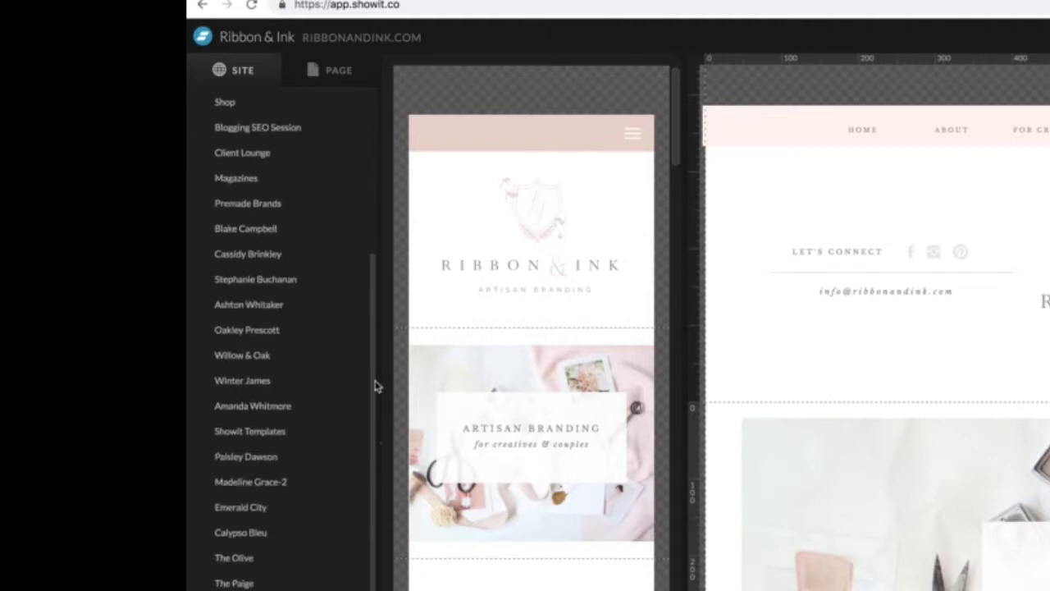
scroll(373, 435, down, 10)
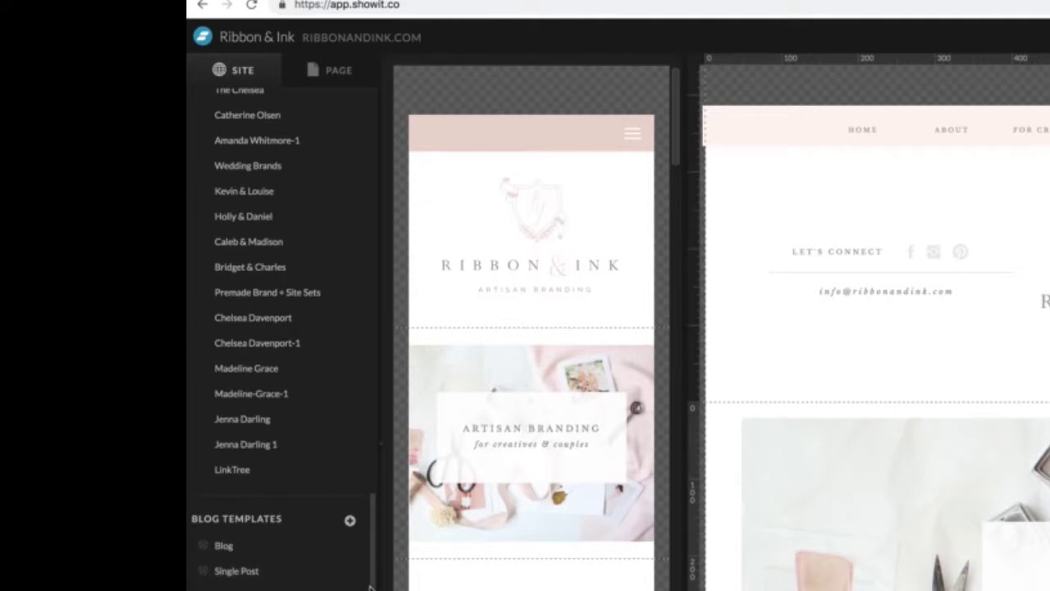
drag(369, 587, 371, 185)
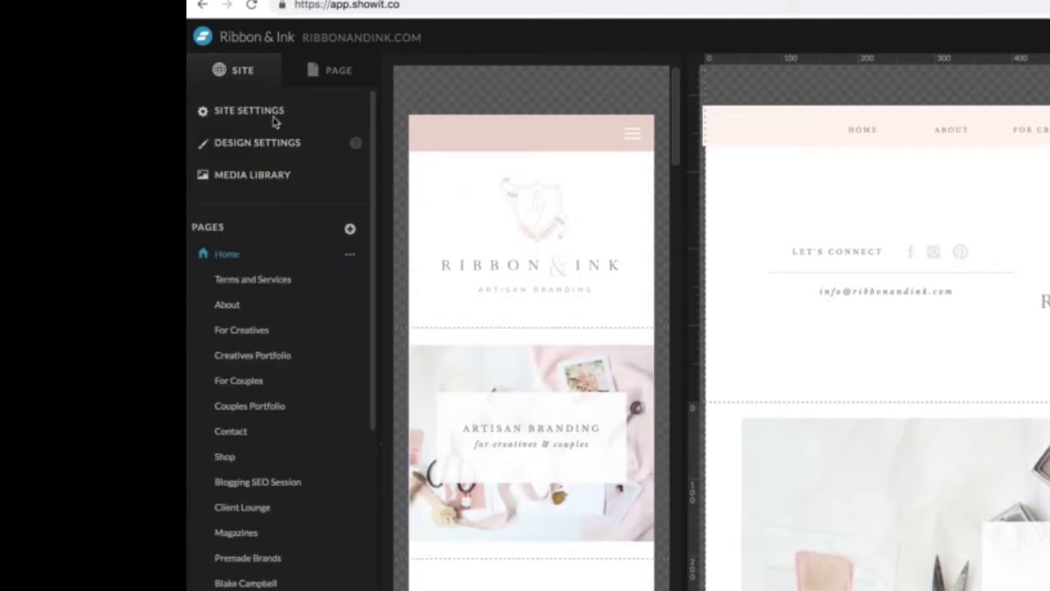
click(261, 112)
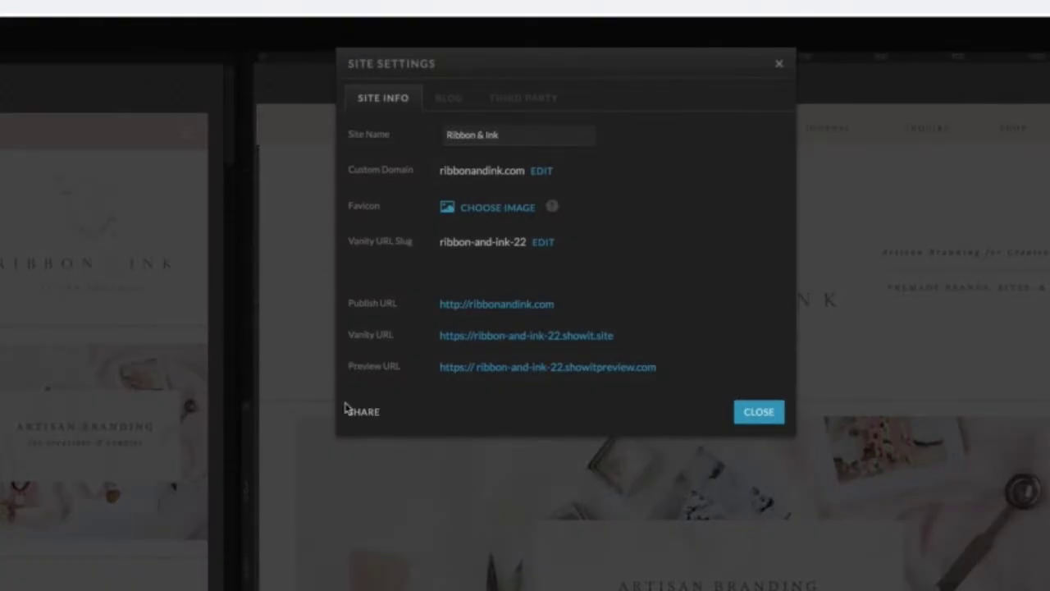
drag(489, 141, 417, 136)
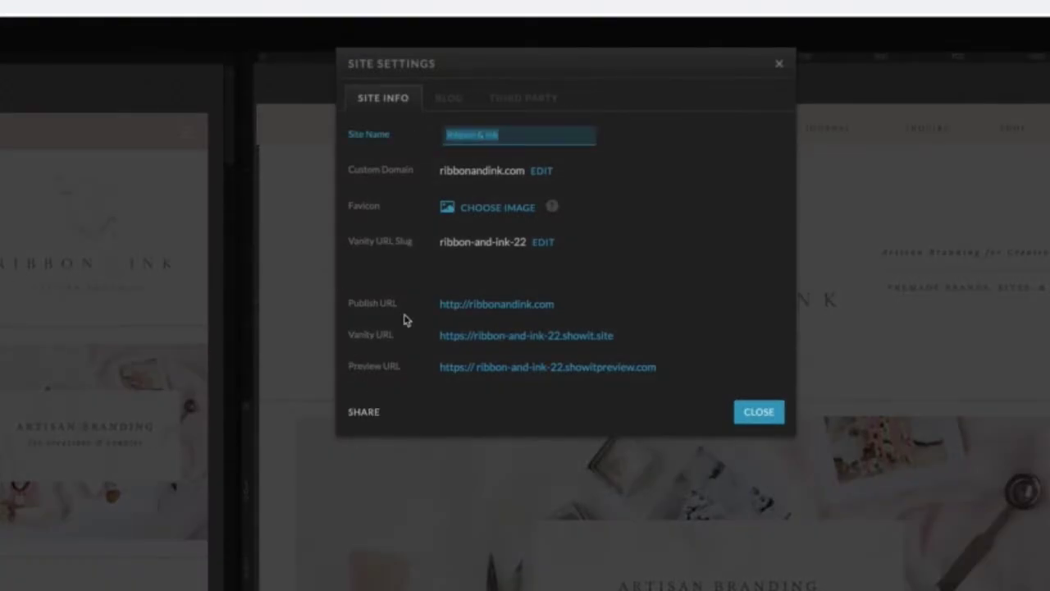
click(447, 99)
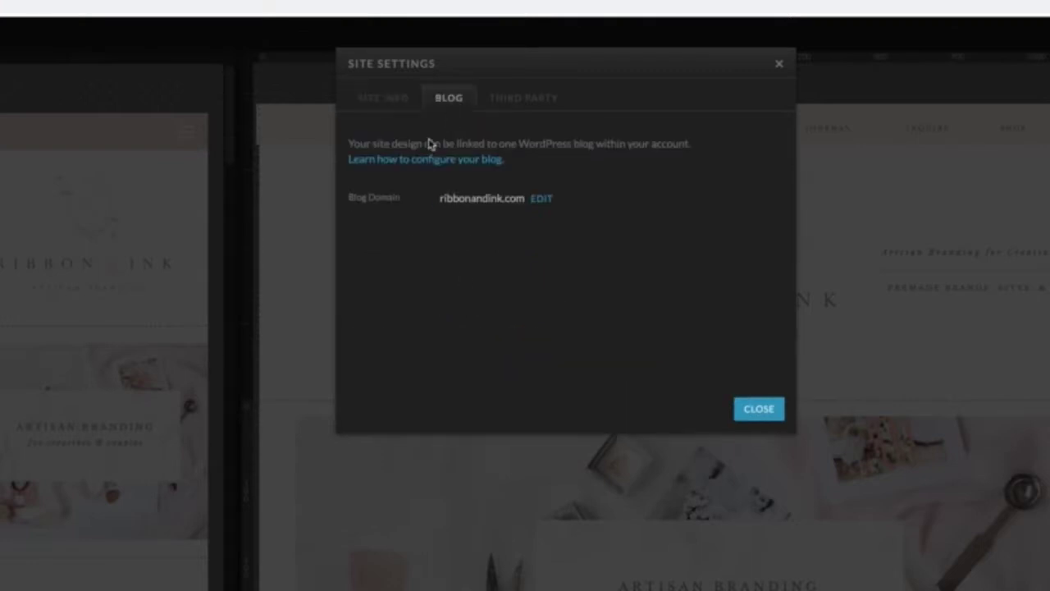
click(504, 90)
click(423, 133)
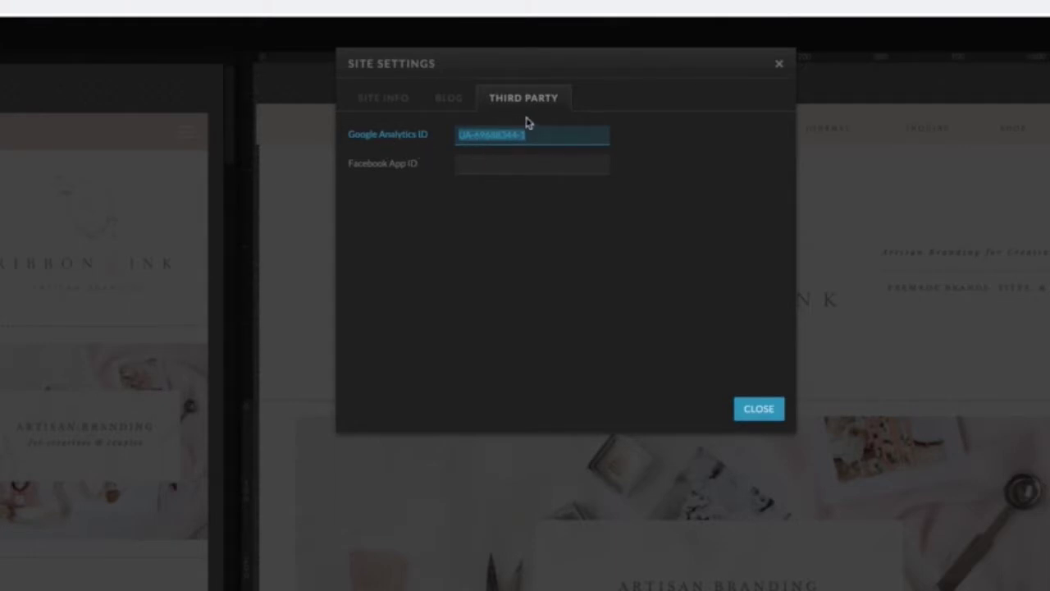
Open Design Settings and inspect the first palette colour's value
click(751, 410)
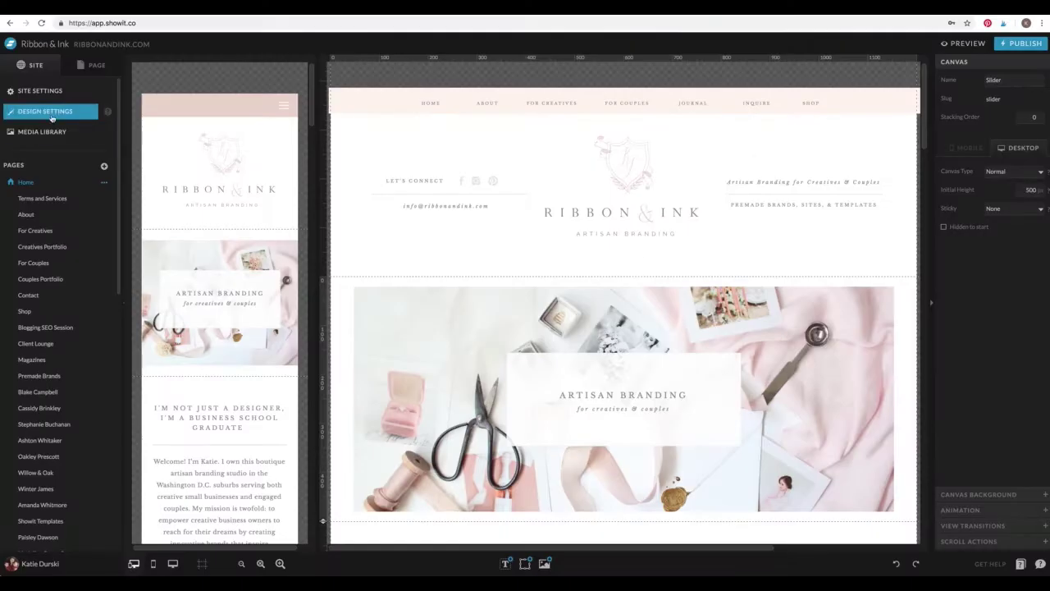
click(51, 113)
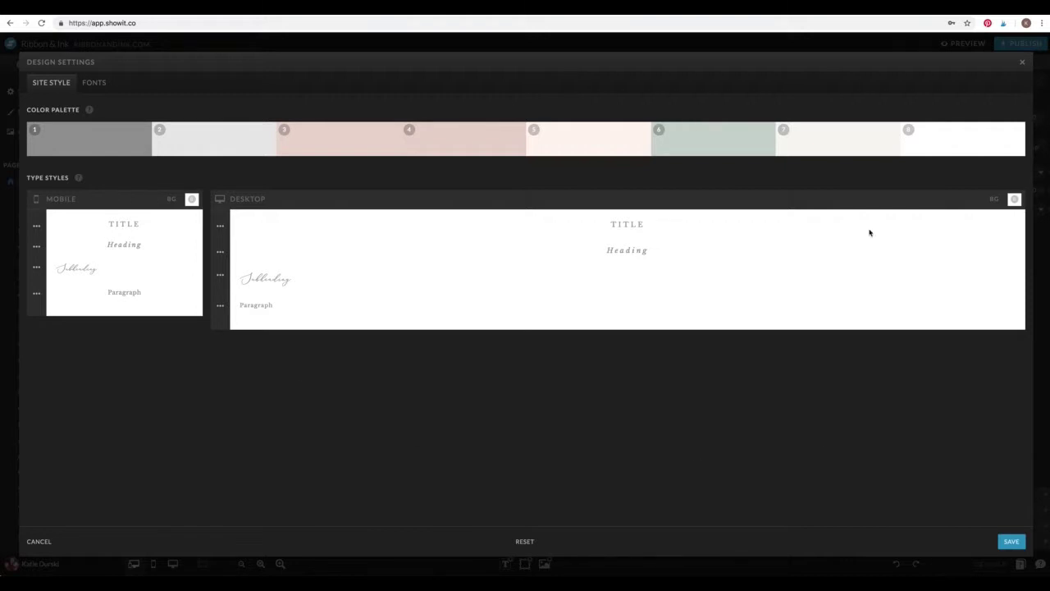
click(132, 140)
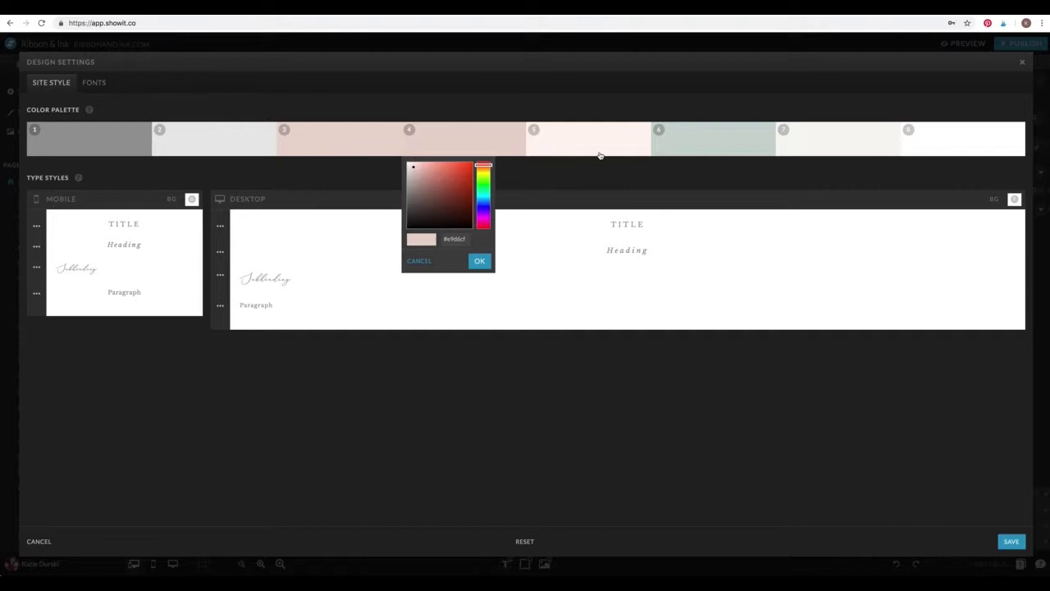
mouse_move(586, 142)
click(238, 399)
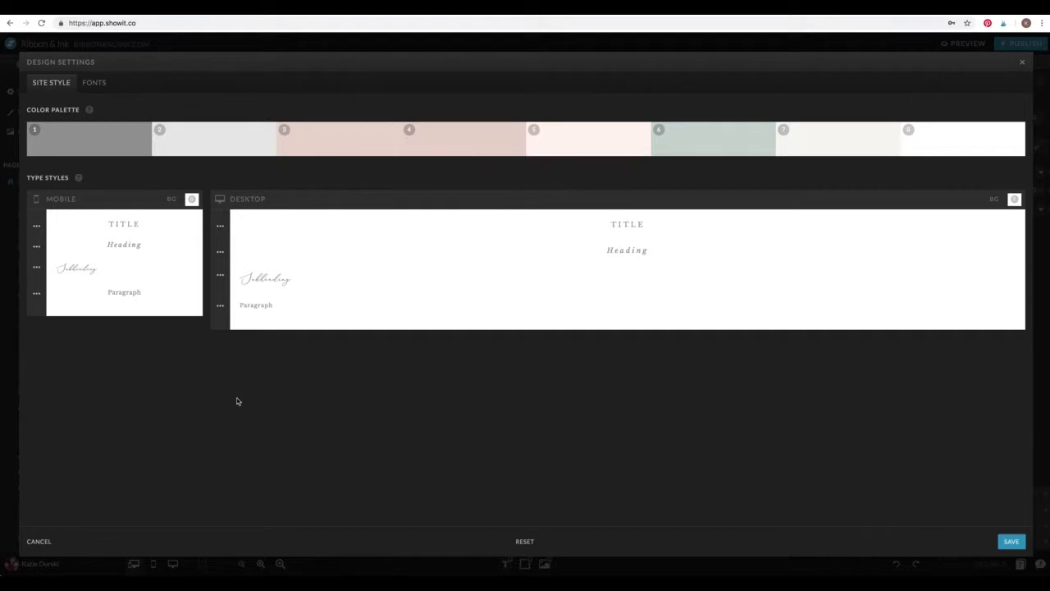
Expand and collapse the desktop Title type style settings several times
click(220, 227)
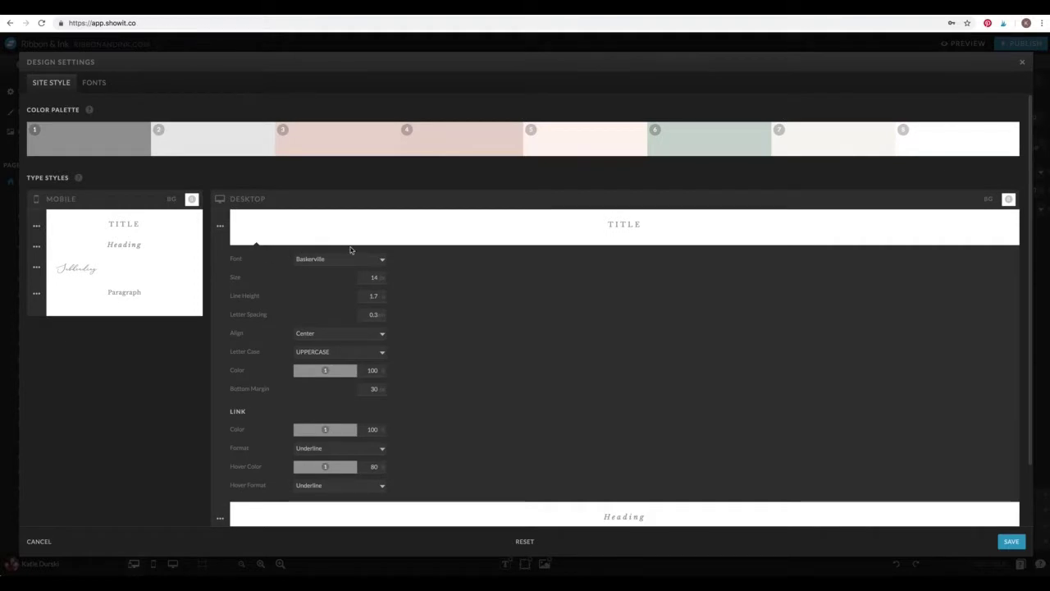
click(221, 227)
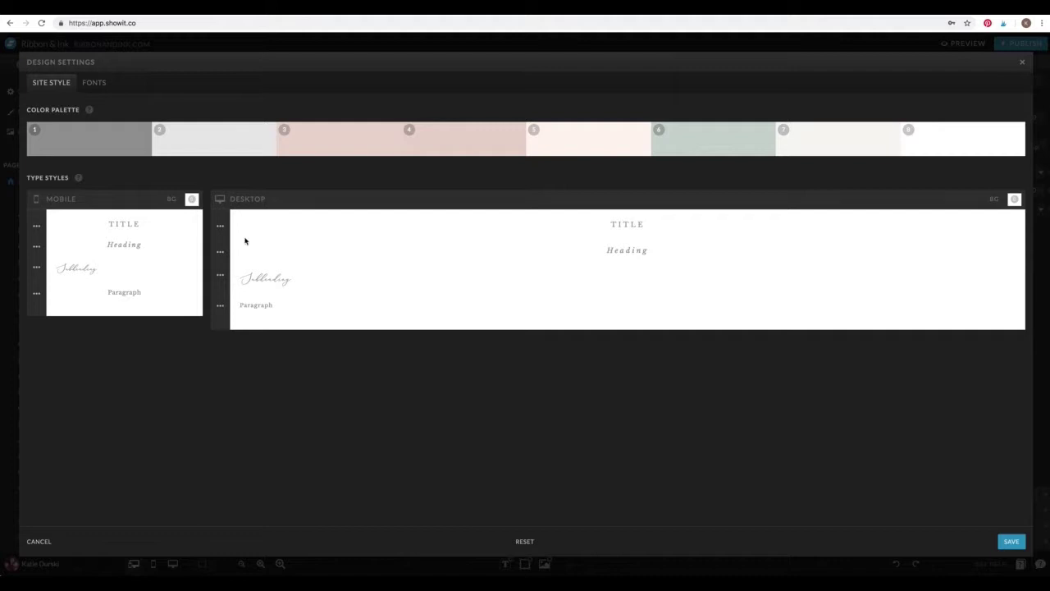
click(220, 225)
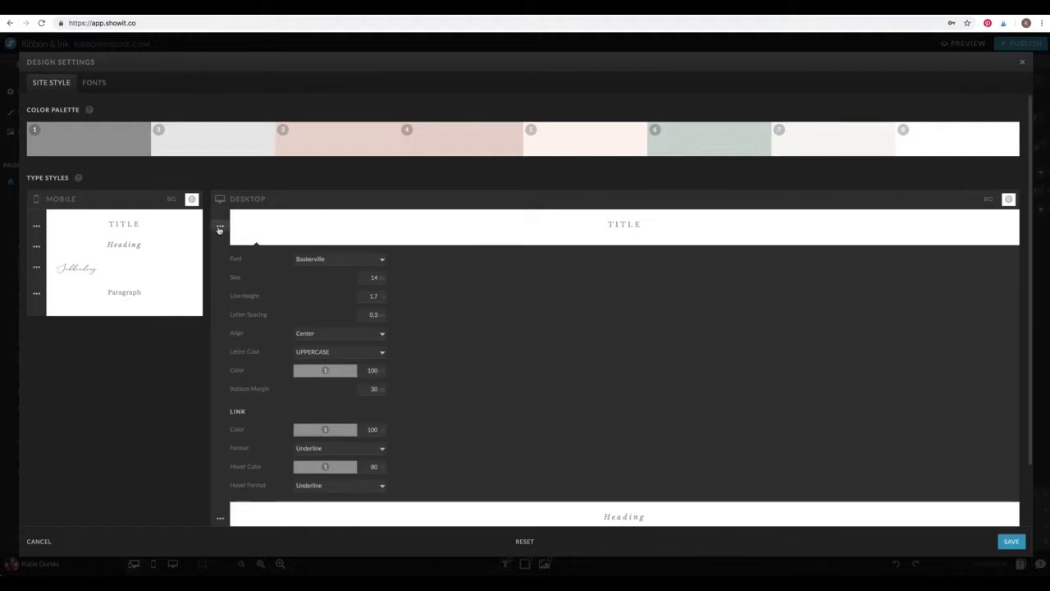
click(220, 227)
click(220, 227)
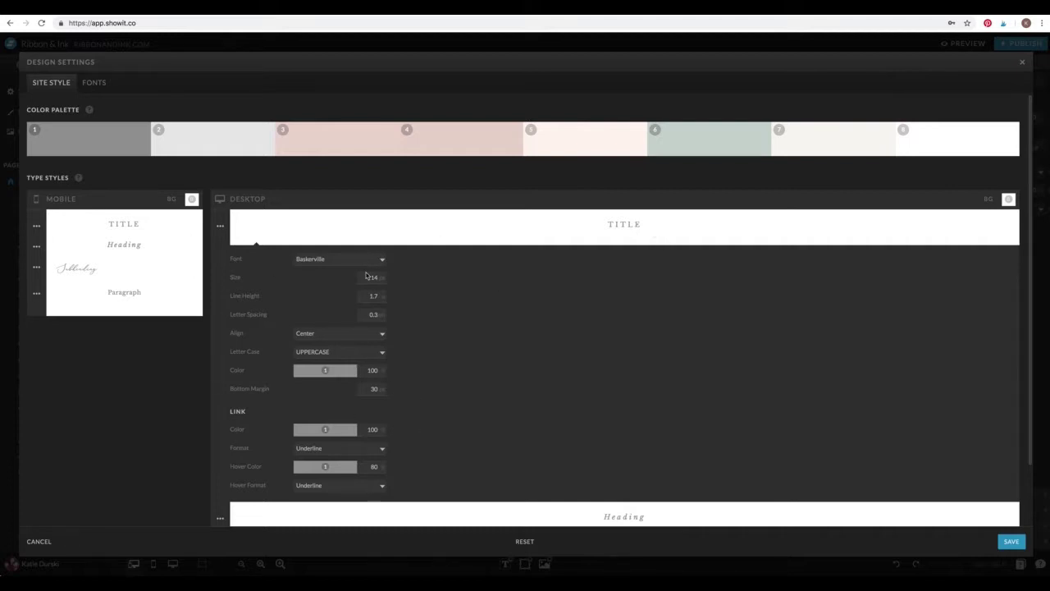
click(220, 227)
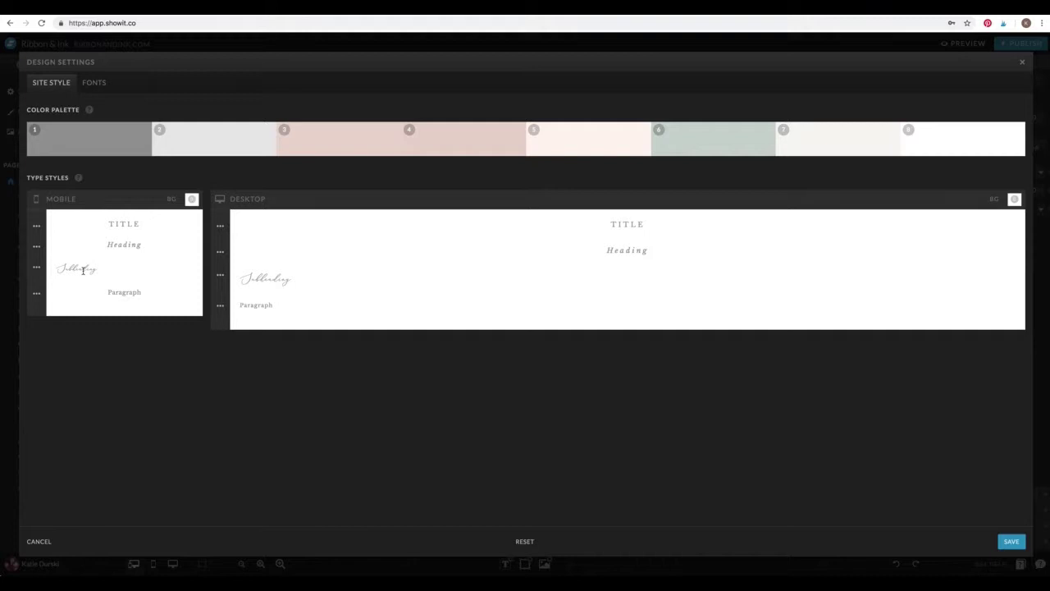
Expand the mobile Title style, keep Baskerville as its font, and collapse it again
click(37, 226)
click(111, 256)
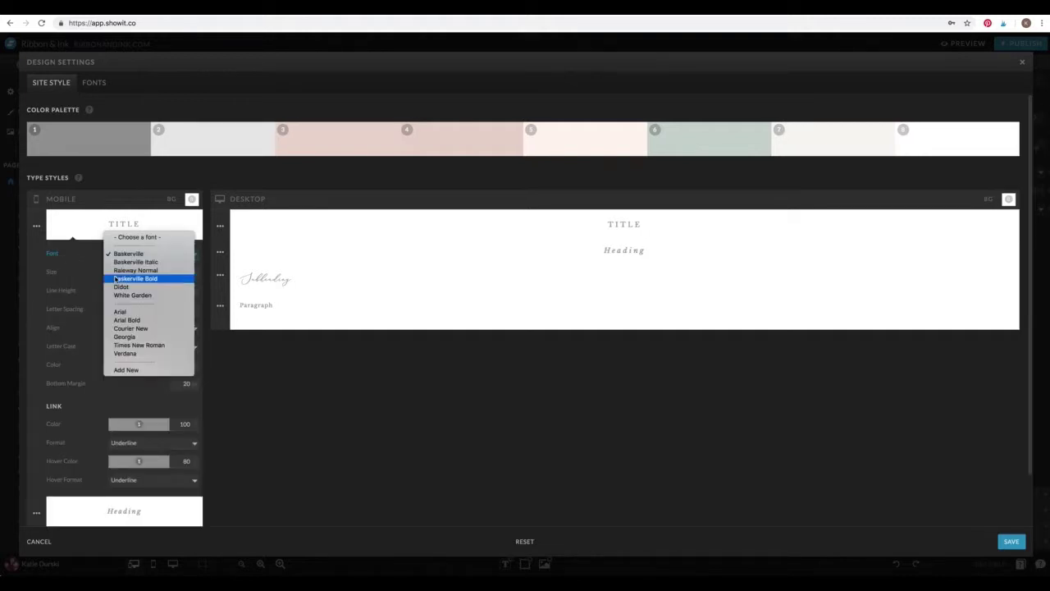
click(127, 271)
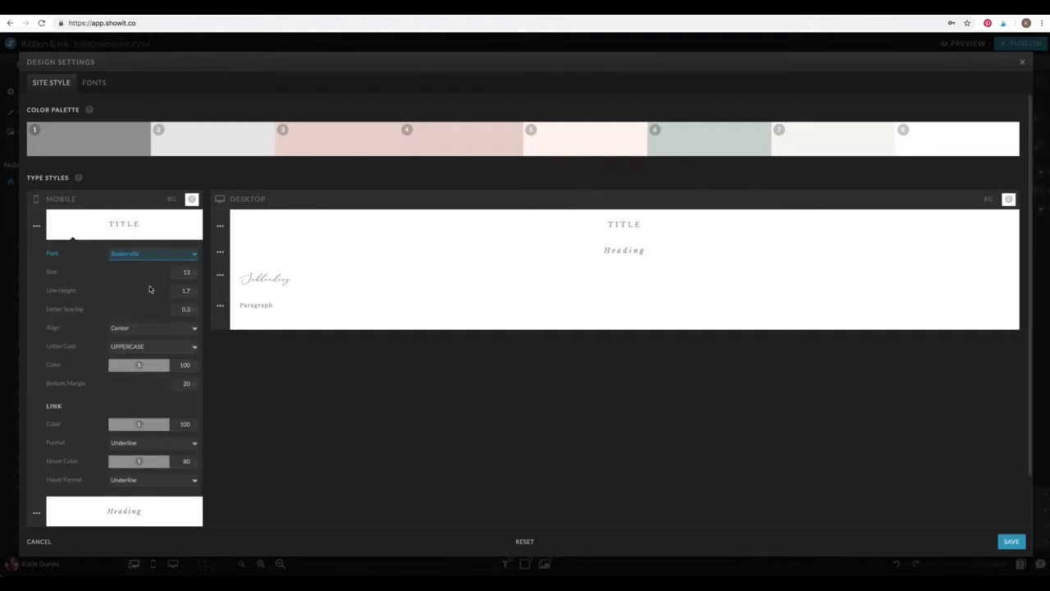
click(36, 225)
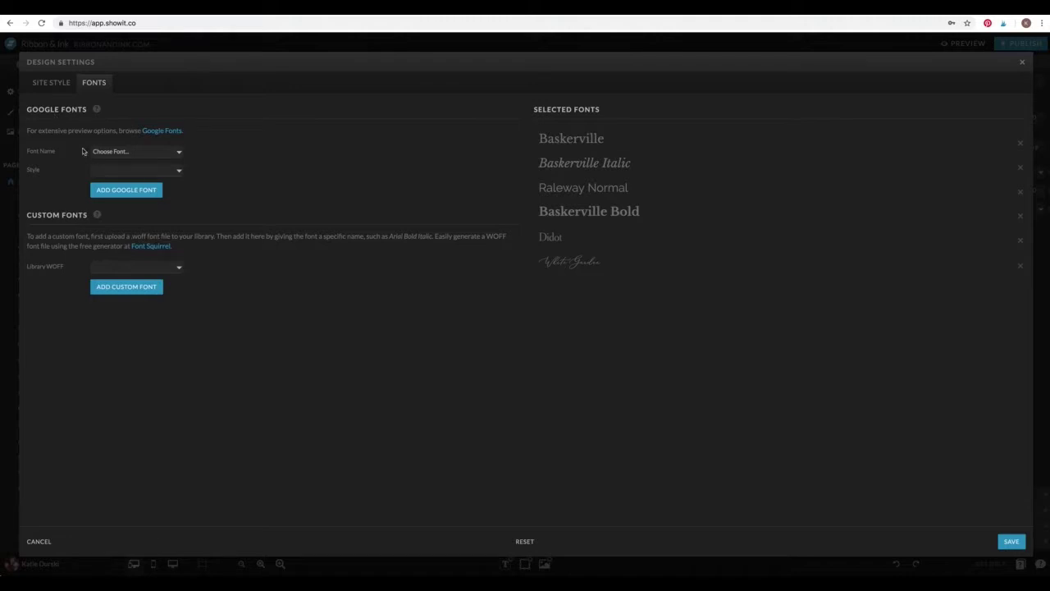
Browse the Google Fonts and Library WOFF font lists without adding any, then close Design Settings
click(115, 152)
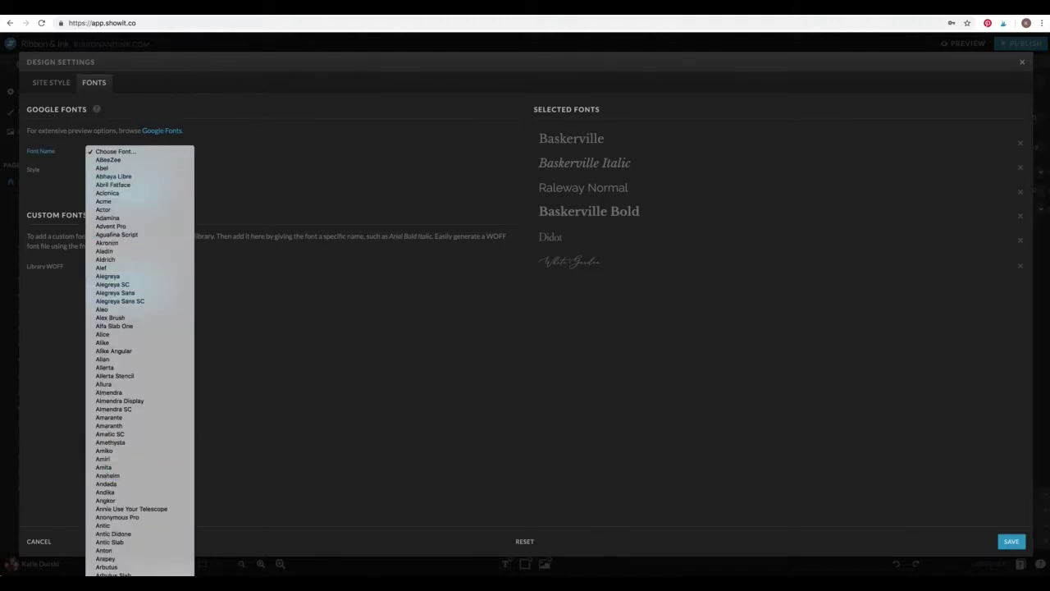
scroll(148, 542, down, 5)
scroll(196, 475, down, 10)
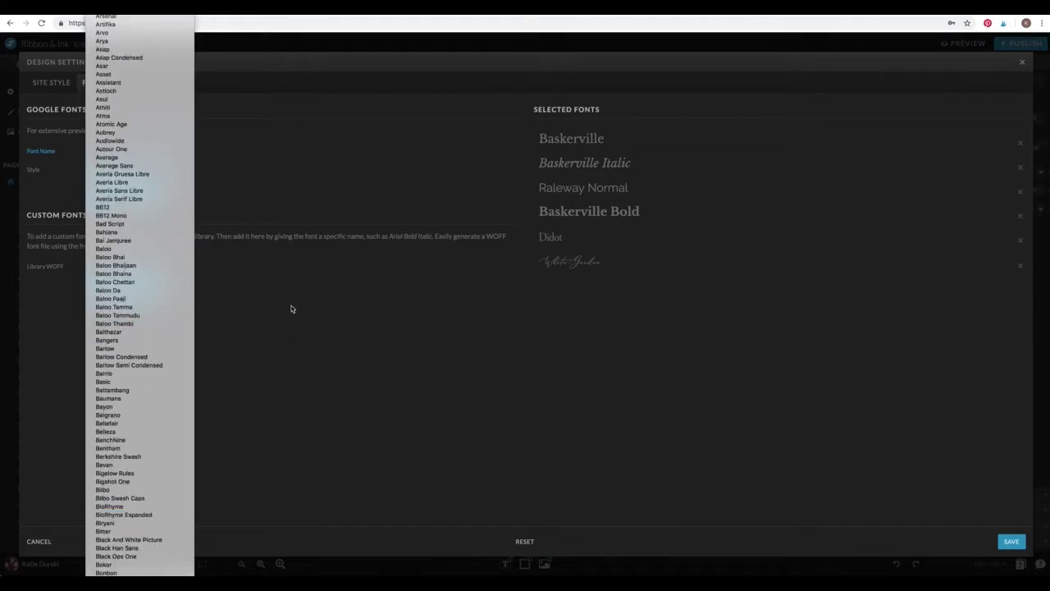
click(226, 348)
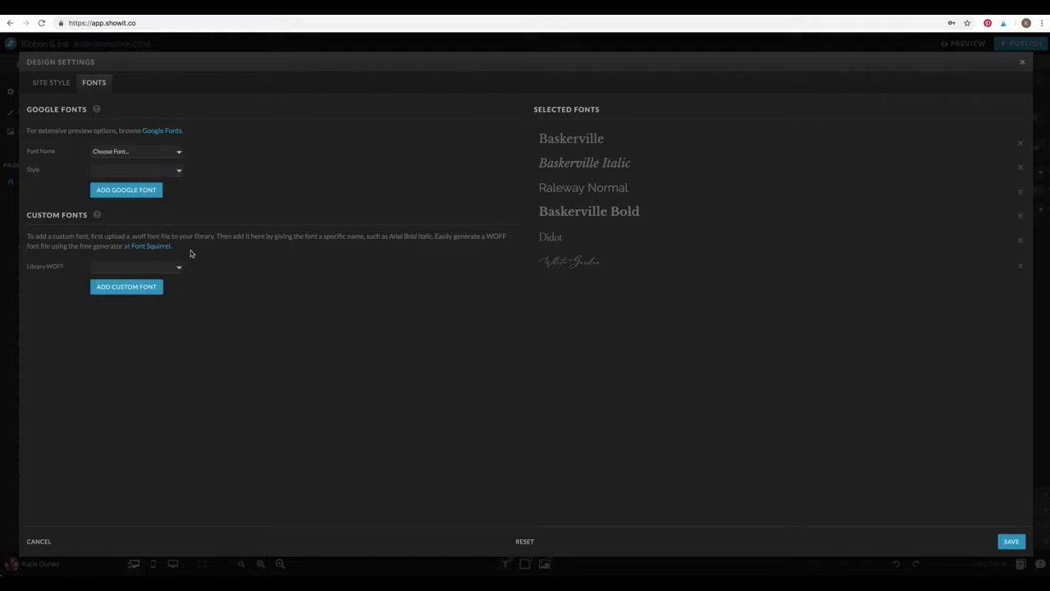
click(145, 269)
click(294, 271)
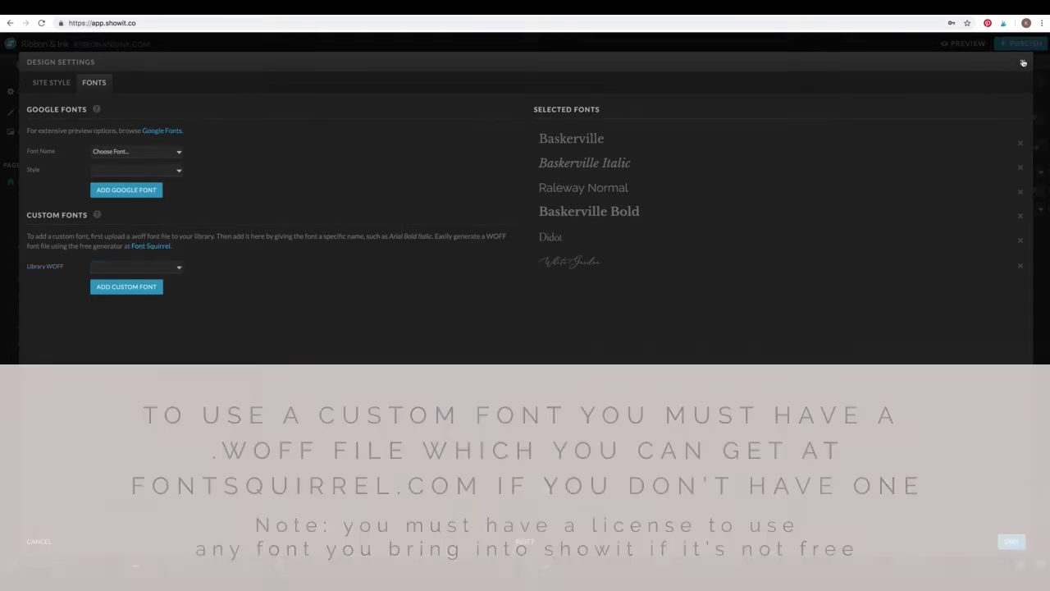
click(1023, 61)
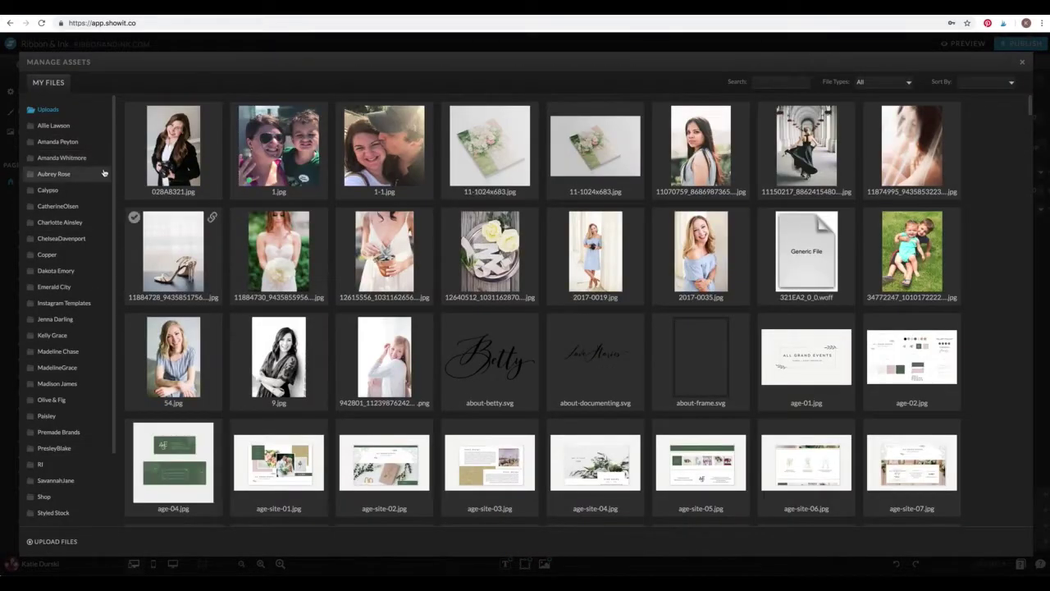
scroll(52, 180, down, 3)
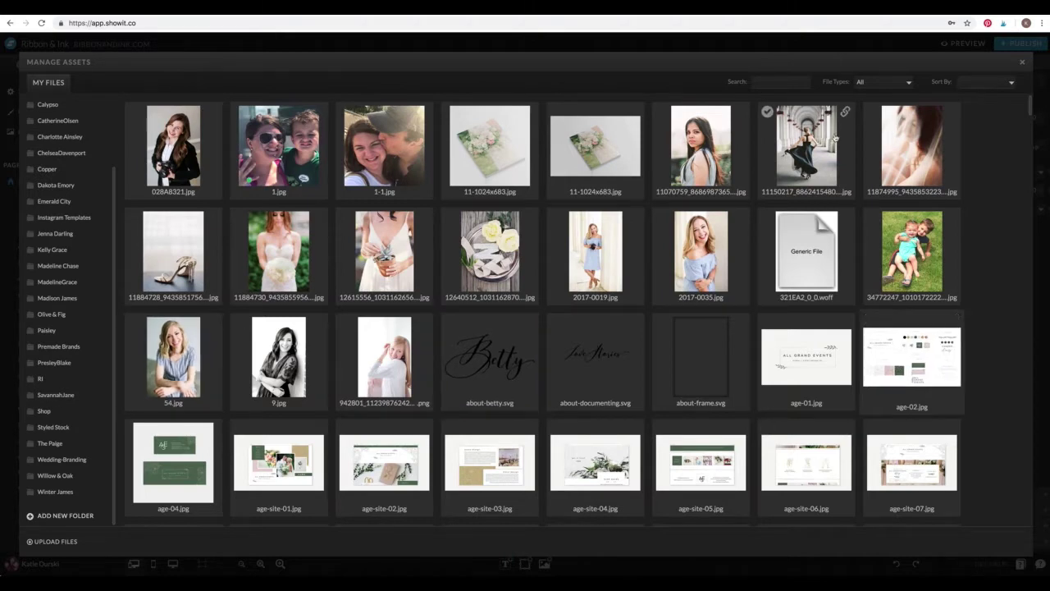
click(49, 265)
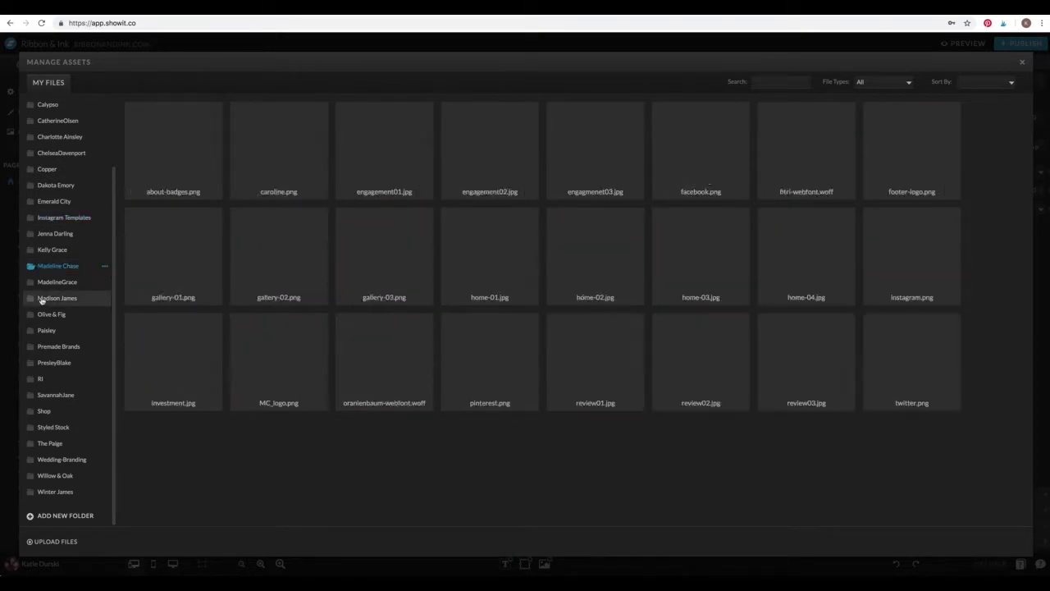
click(53, 298)
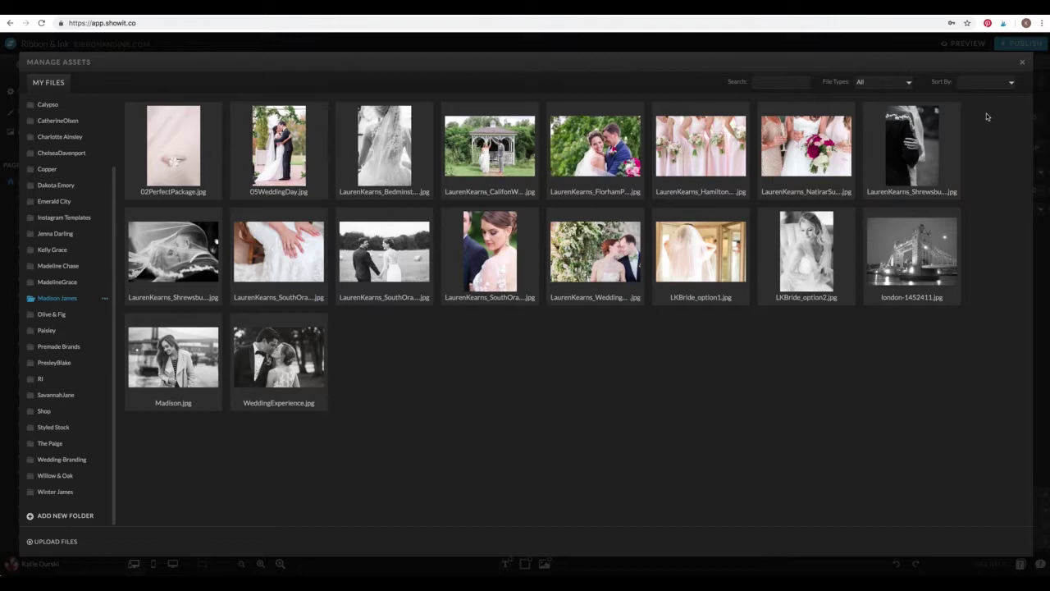
click(1022, 62)
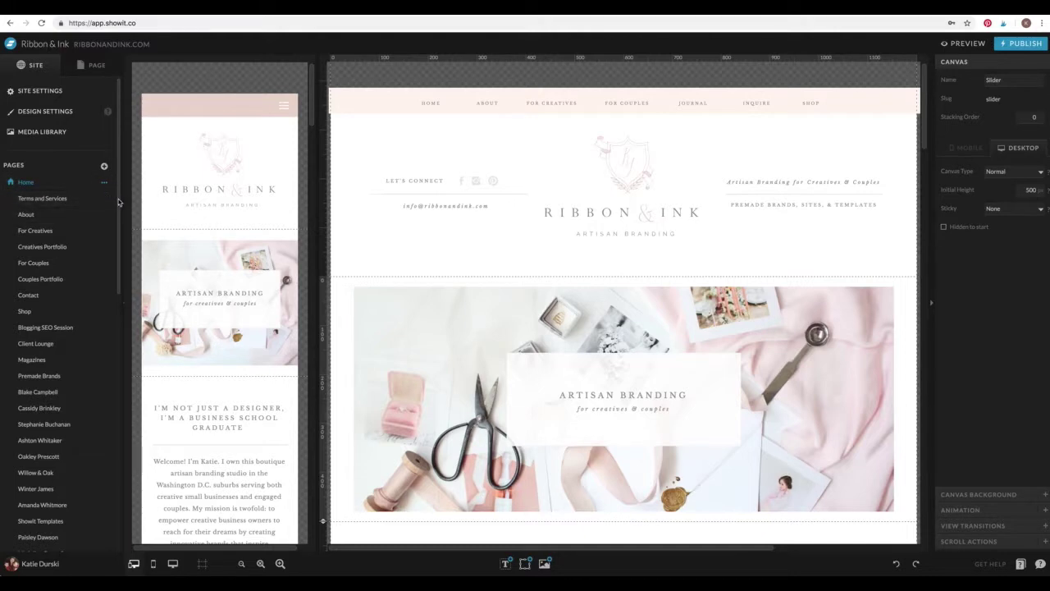
Open the About page from the Pages list and show its options menu
scroll(107, 225, down, 2)
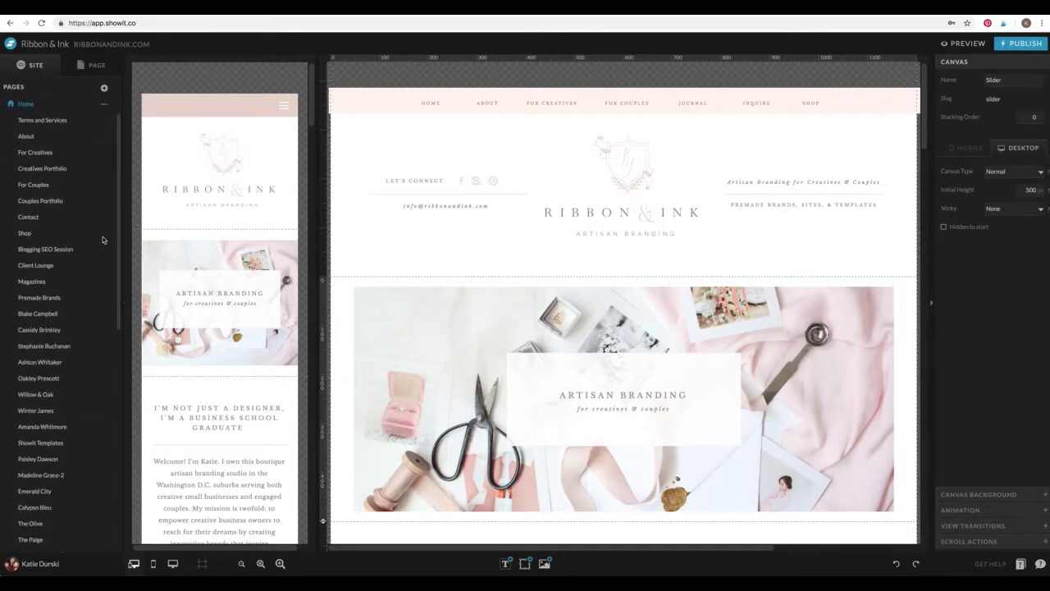
scroll(105, 197, up, 1)
click(111, 154)
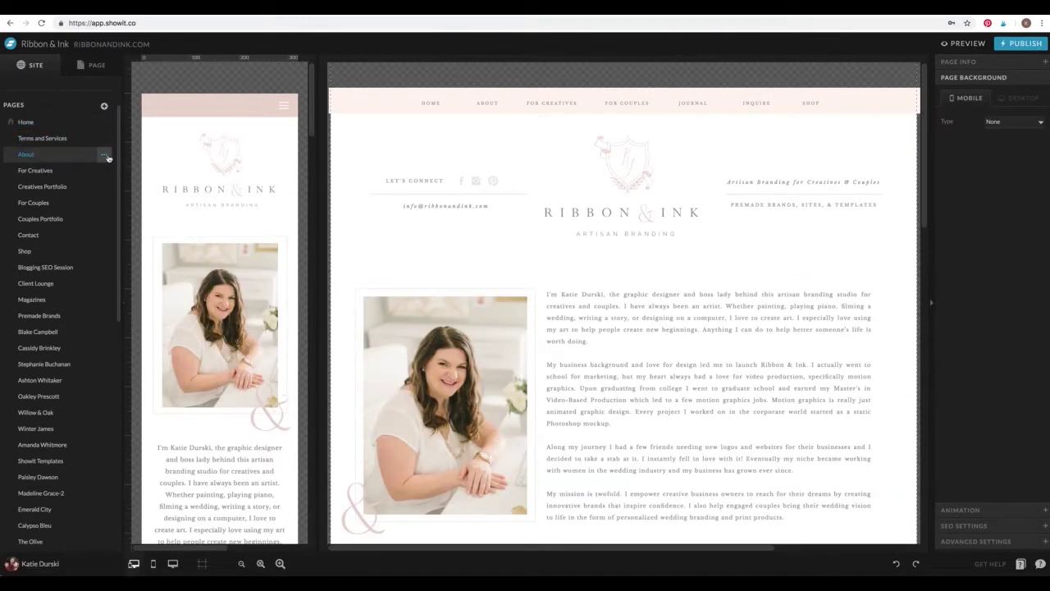
click(103, 156)
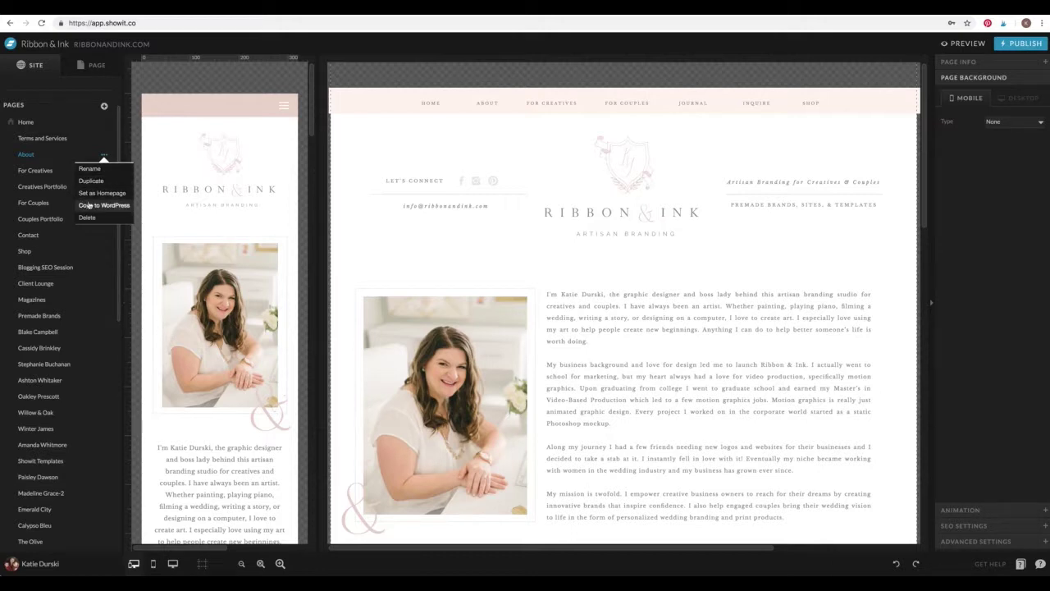
scroll(119, 268, down, 10)
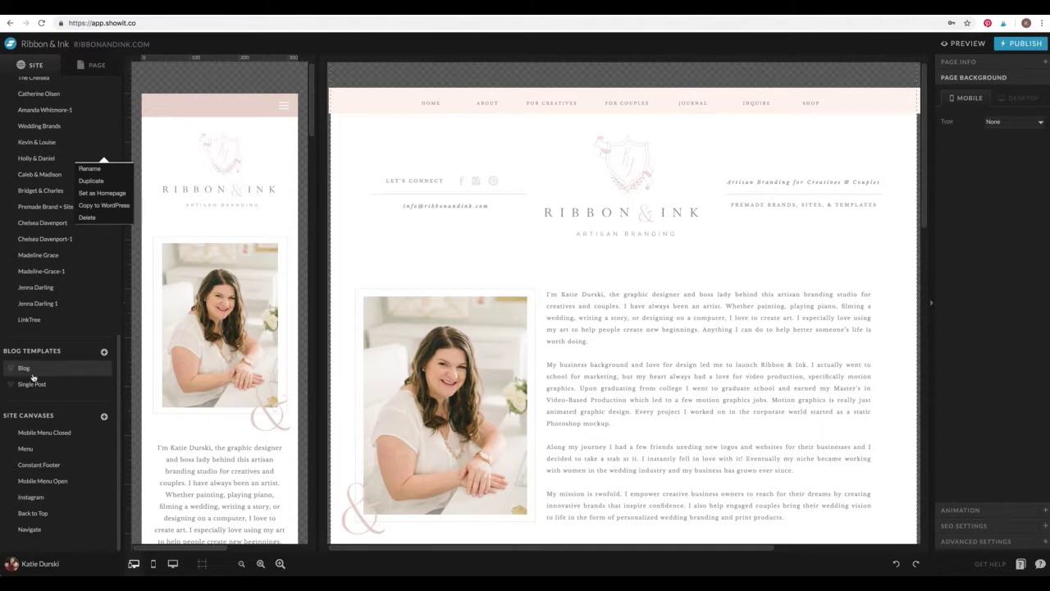
View the Blog template's Journal header, then switch to the Single Post template
click(28, 371)
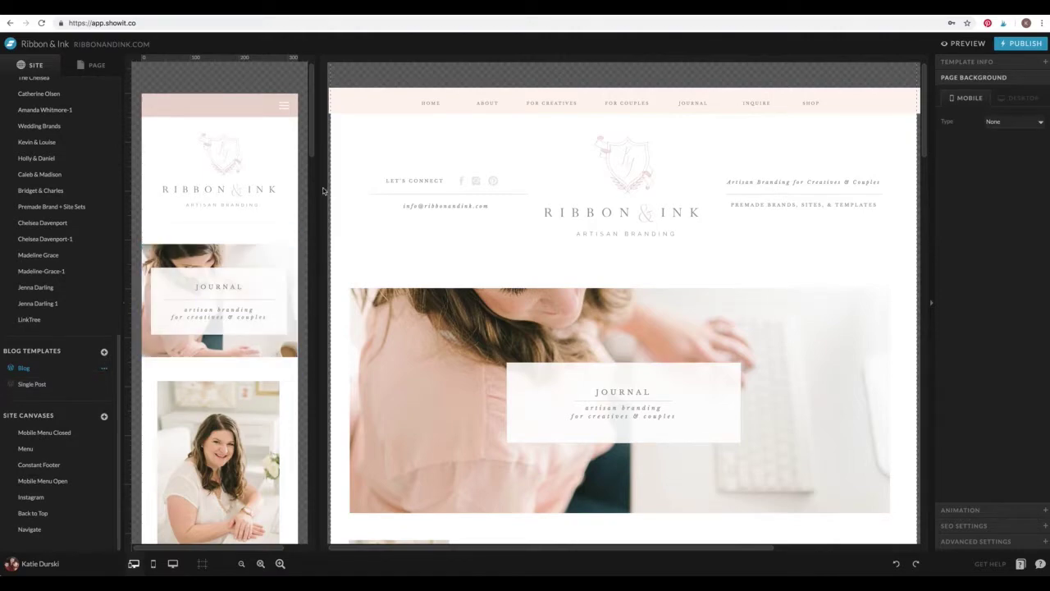
scroll(314, 155, down, 5)
scroll(315, 119, up, 4)
scroll(315, 118, up, 1)
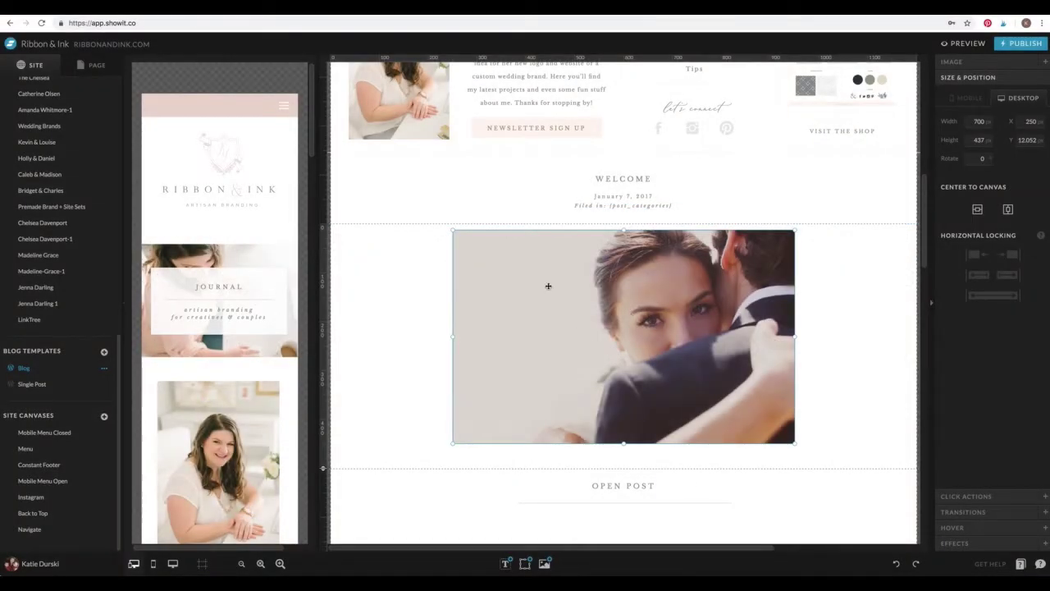
click(32, 383)
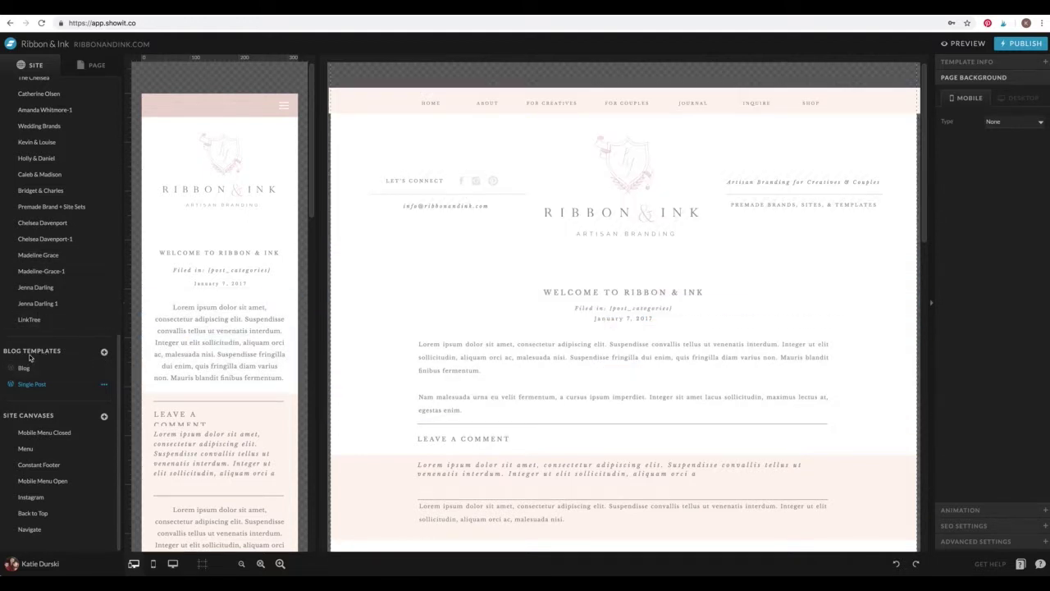
Open the Menu canvas, select its desktop ABOUT link, then jump to the LinkTree page
click(41, 433)
click(105, 454)
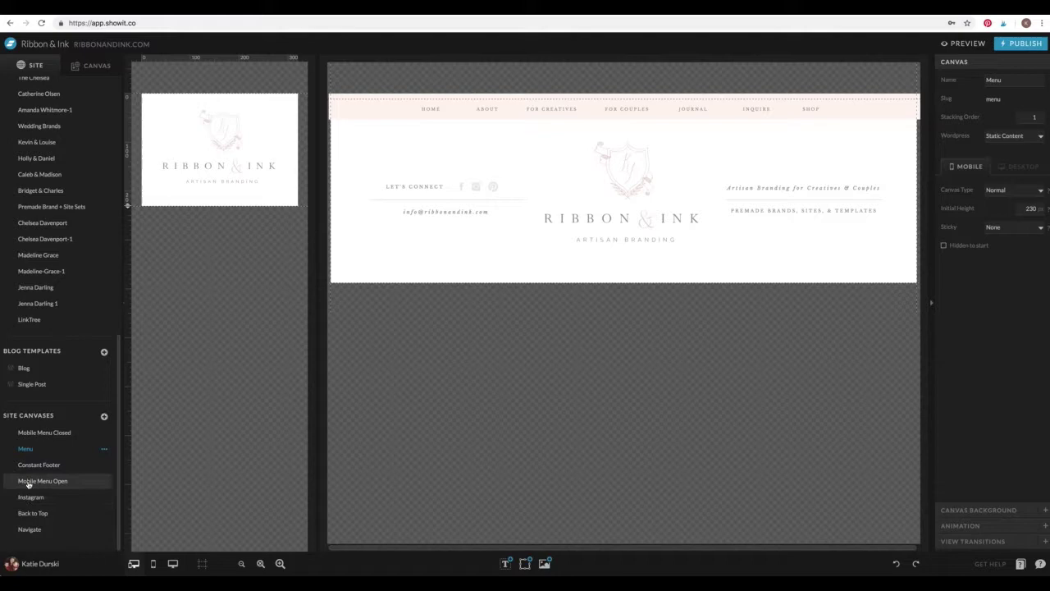
mouse_move(533, 195)
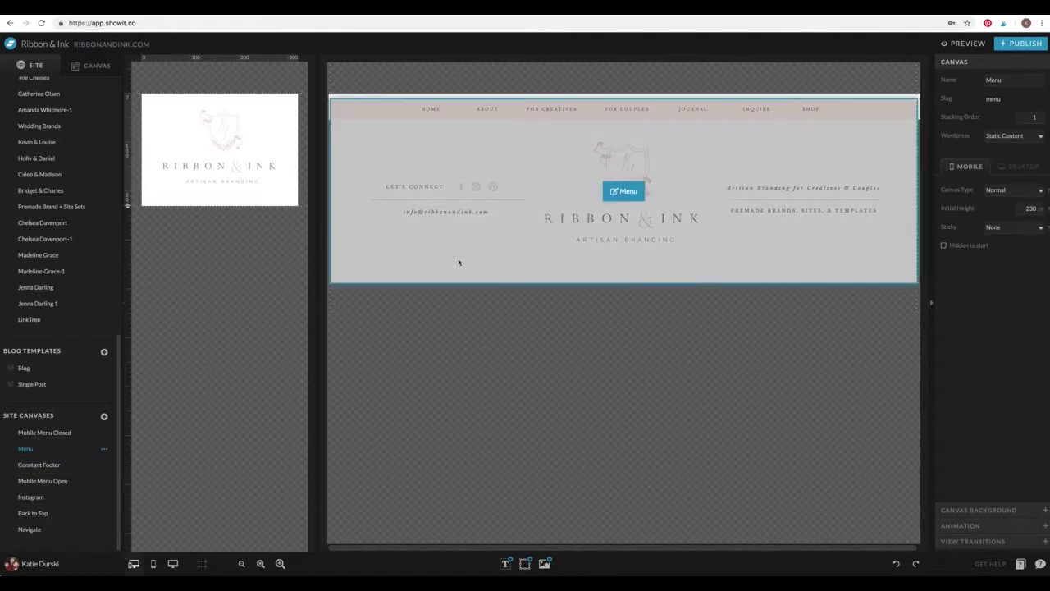
click(430, 152)
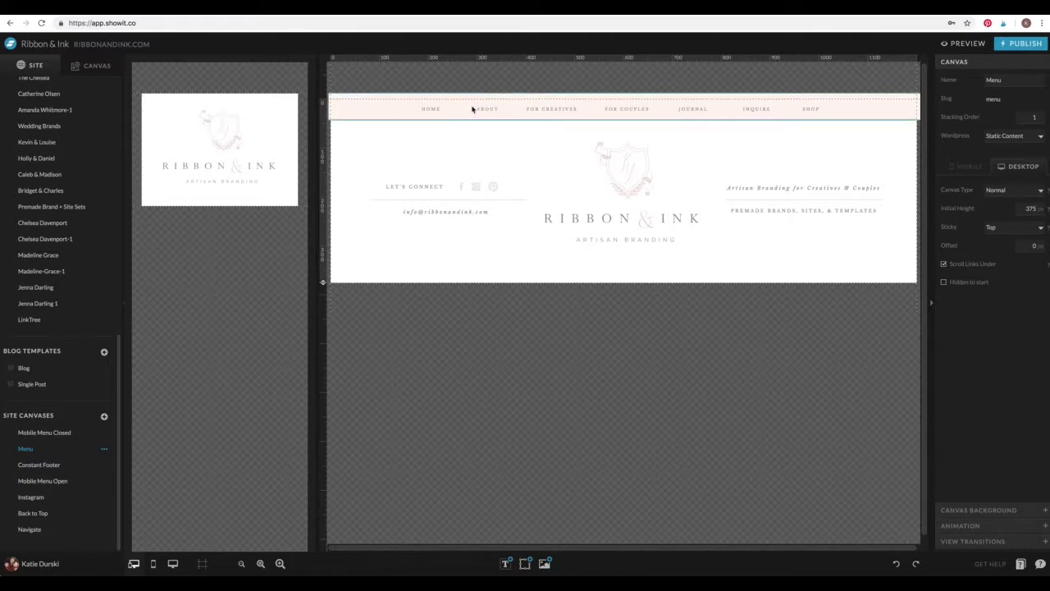
click(473, 114)
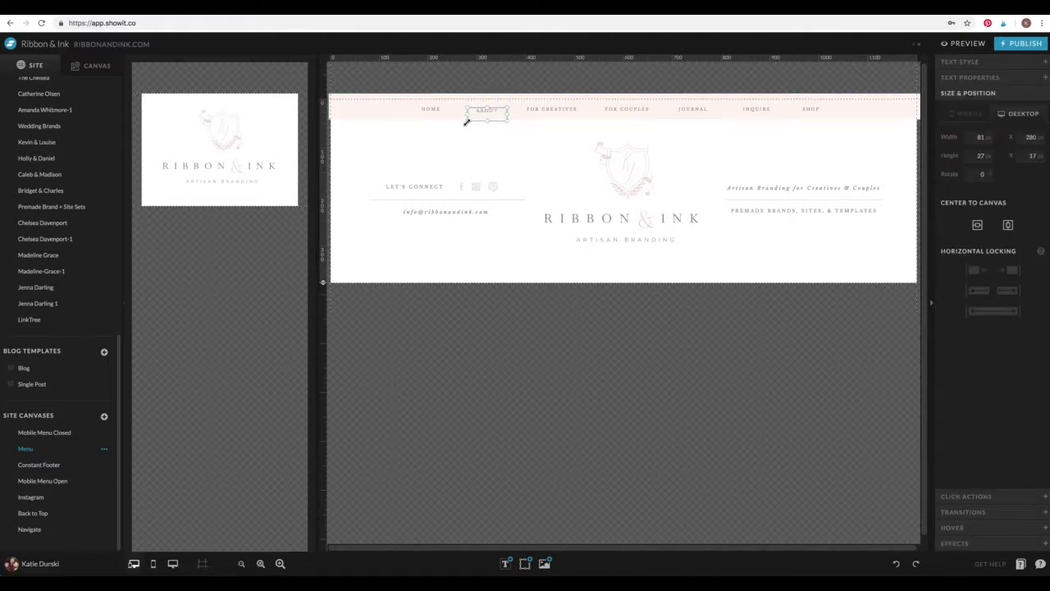
click(441, 131)
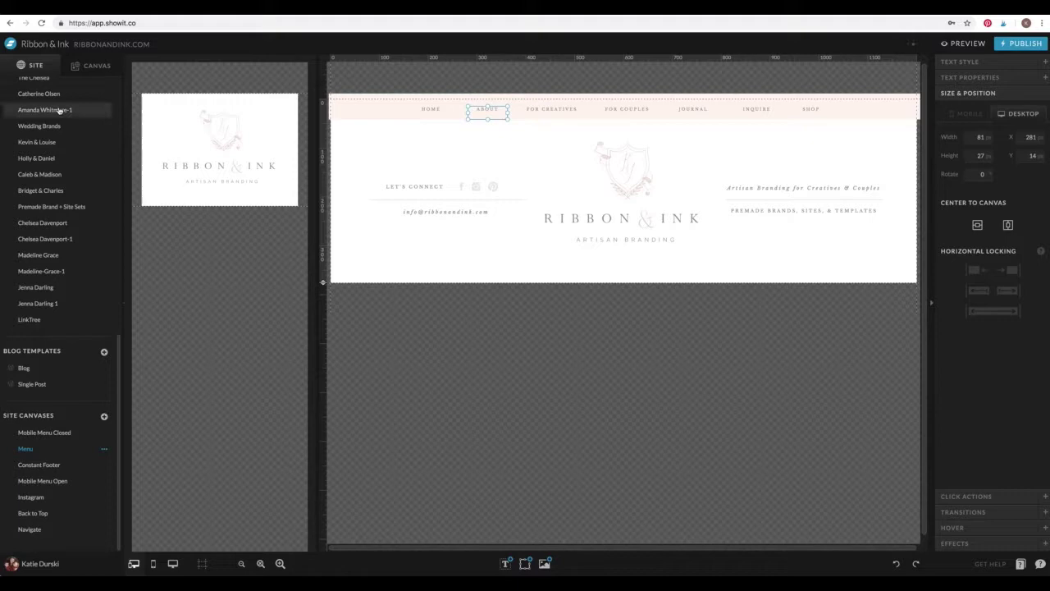
click(41, 319)
Open the Caleb & Madison page and select its shared header site canvas
click(37, 250)
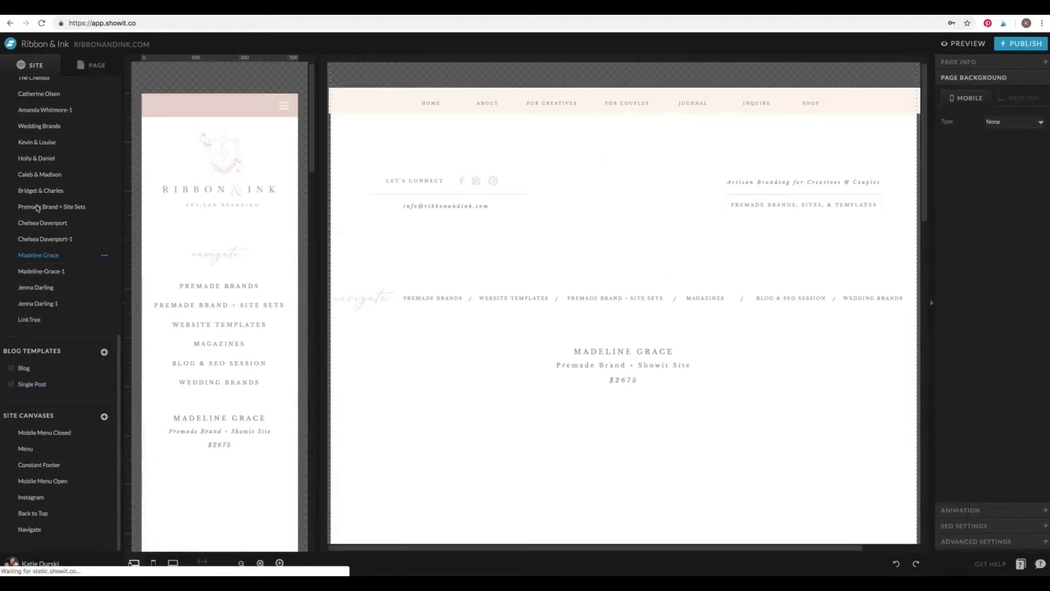
click(38, 174)
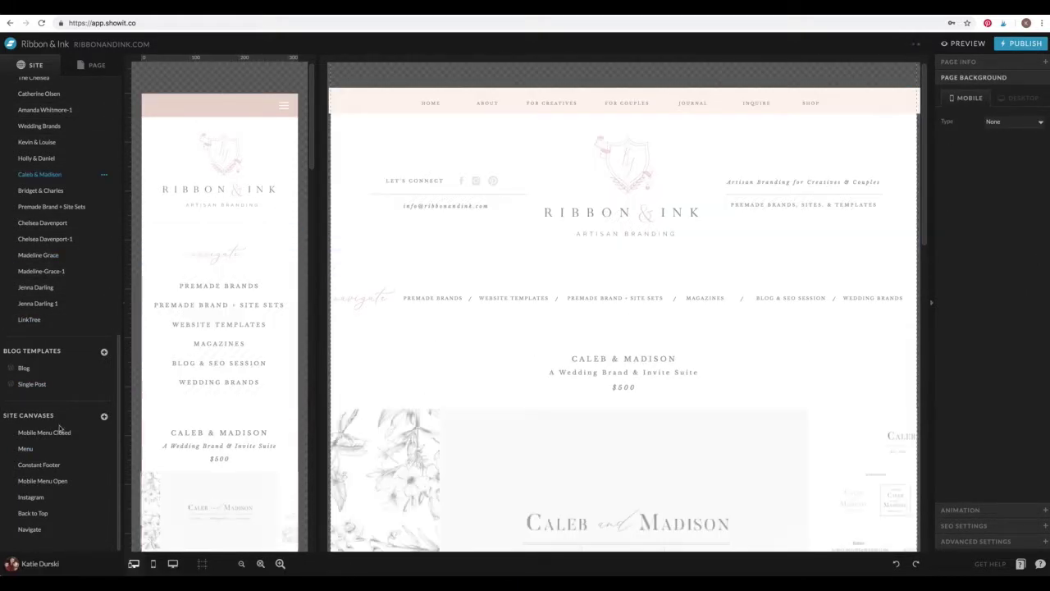
mouse_move(411, 133)
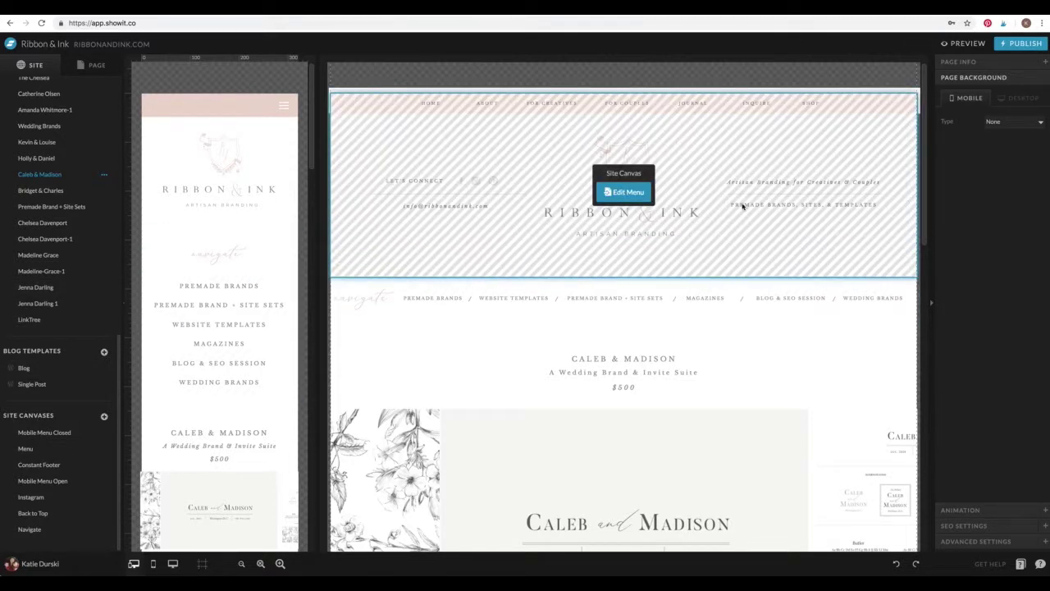
click(370, 227)
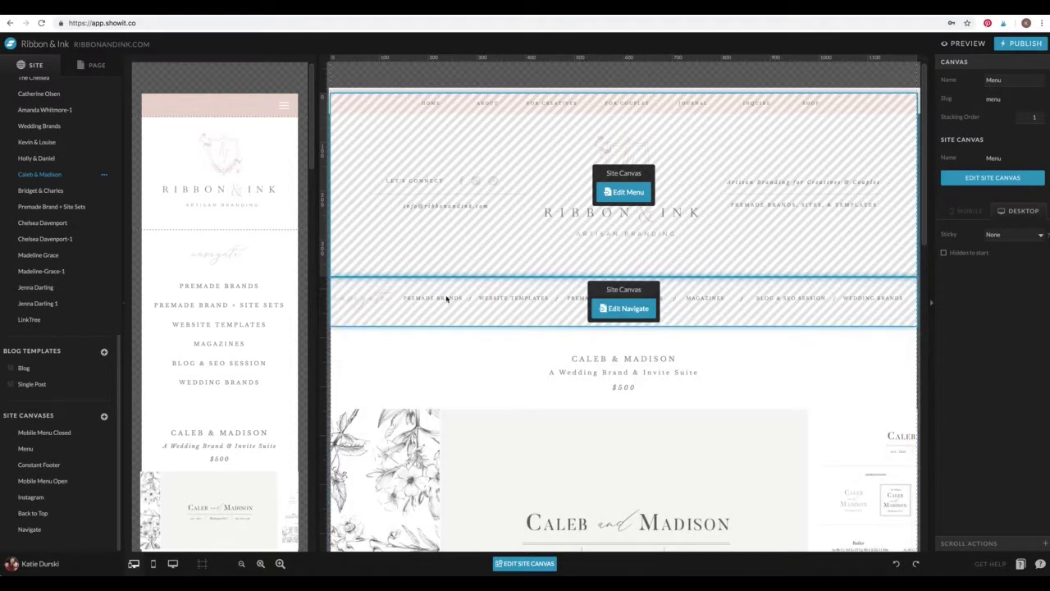
drag(922, 253, 923, 263)
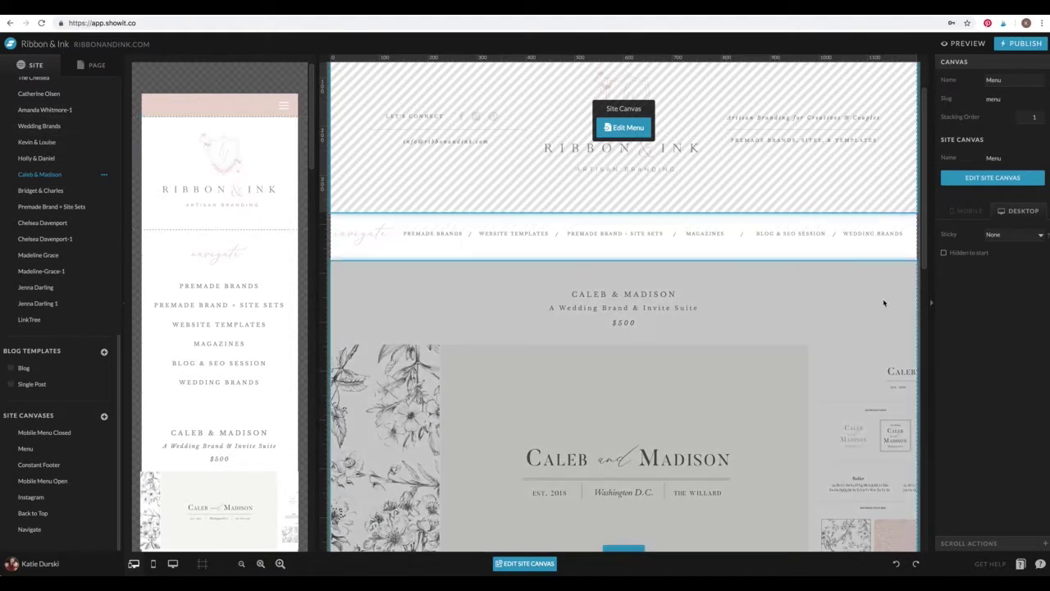
drag(928, 261, 919, 224)
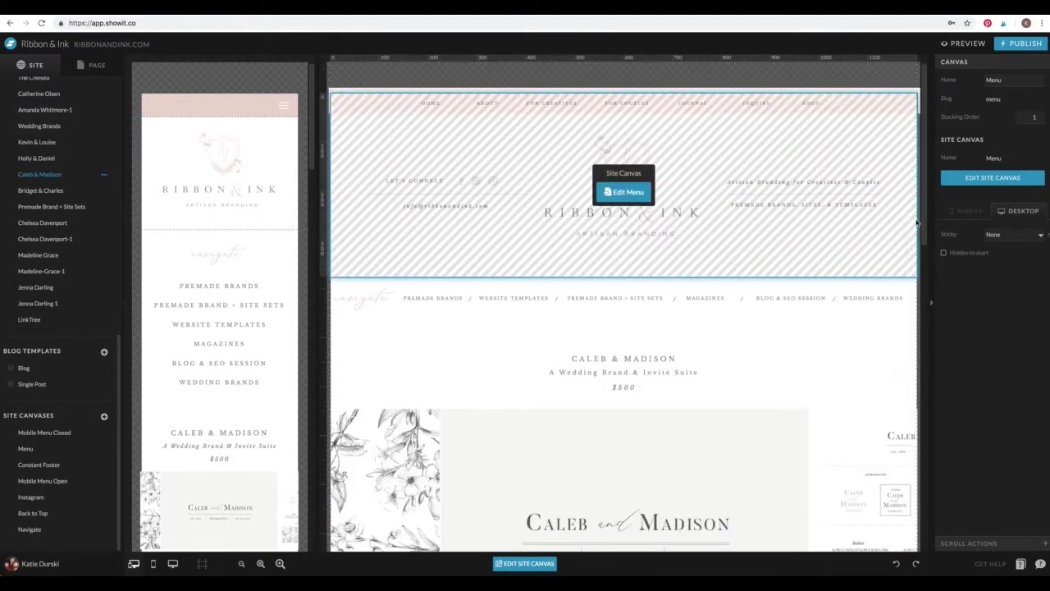
Preview the Navigate, Back to Top and Instagram site canvases, ending on Navigate
click(25, 529)
click(25, 513)
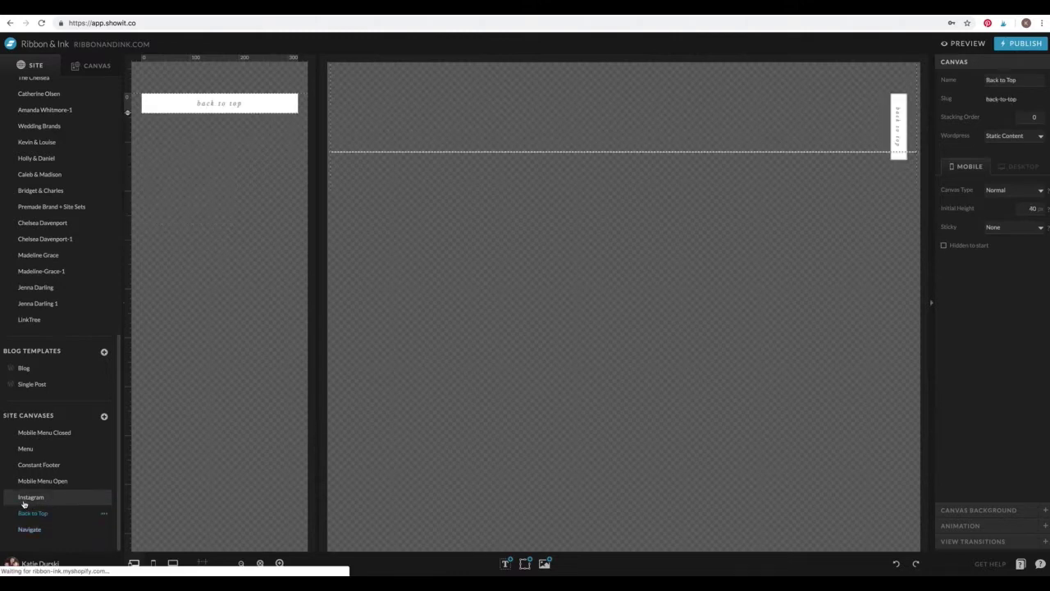
click(25, 497)
click(27, 530)
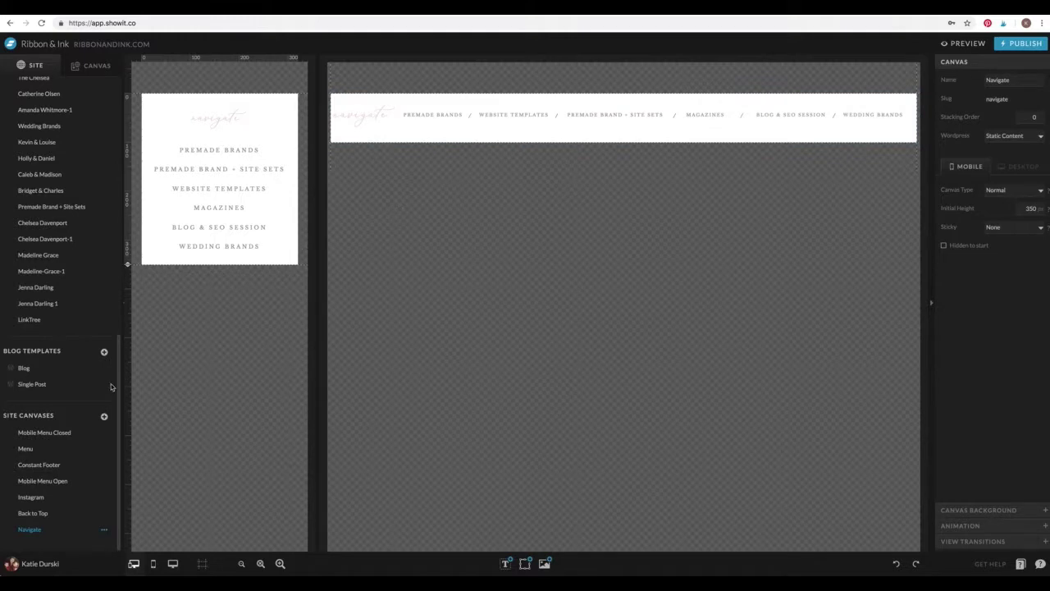
scroll(82, 288, up, 15)
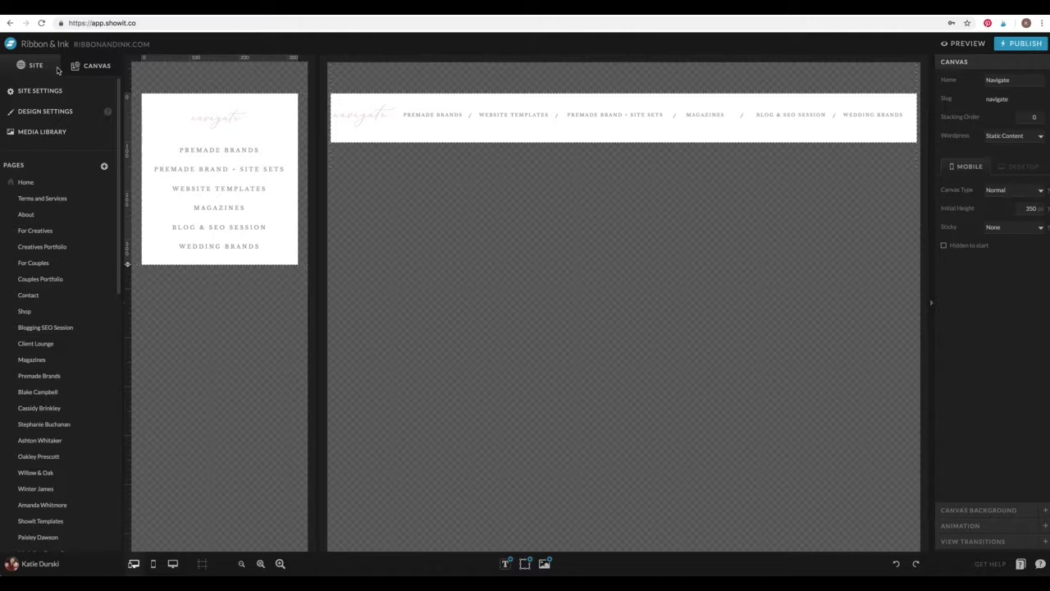
Open the About page and list the elements inside its 'about' canvas
click(39, 219)
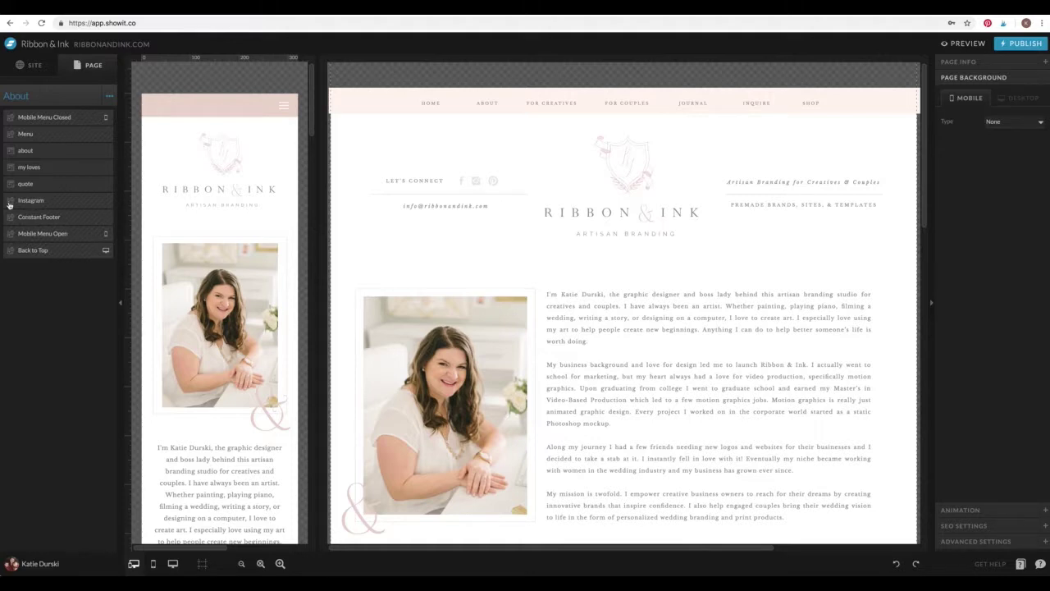
mouse_move(416, 168)
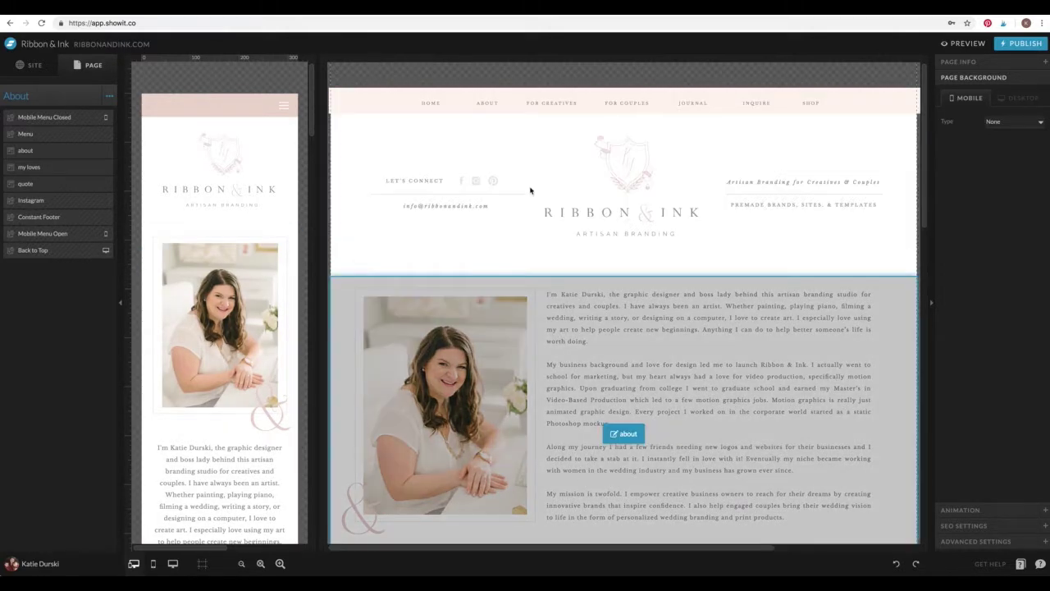
scroll(721, 325, down, 3)
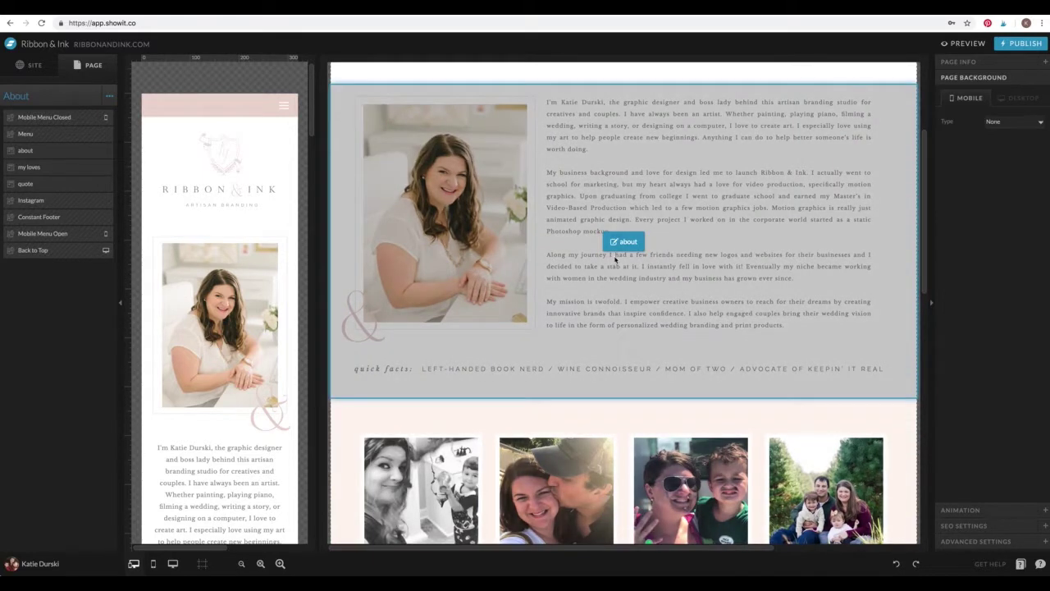
click(623, 241)
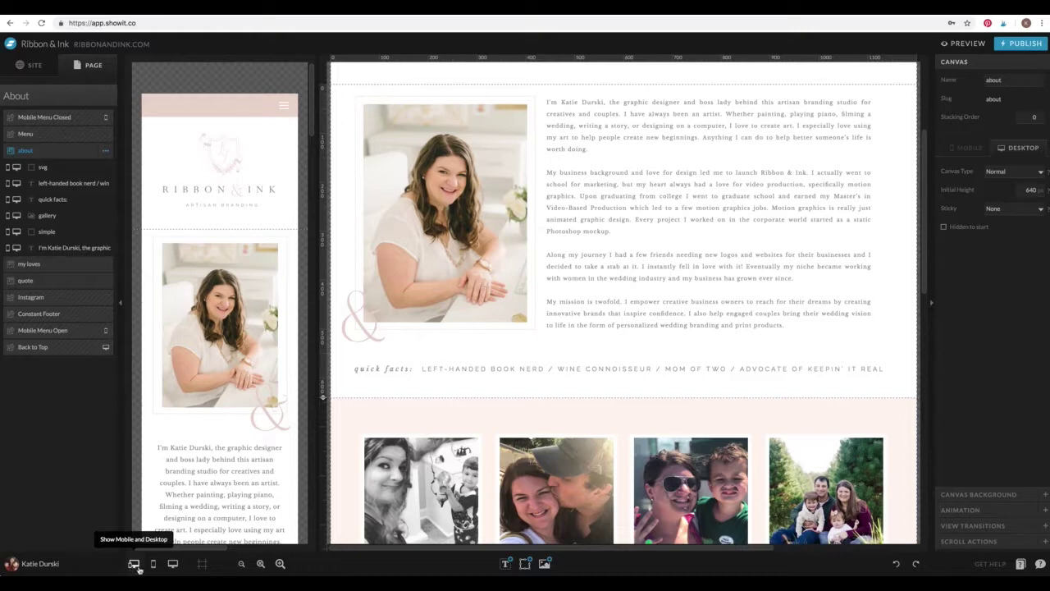
Preview the About page mobile-only, then desktop-only, then both layouts side by side
click(154, 564)
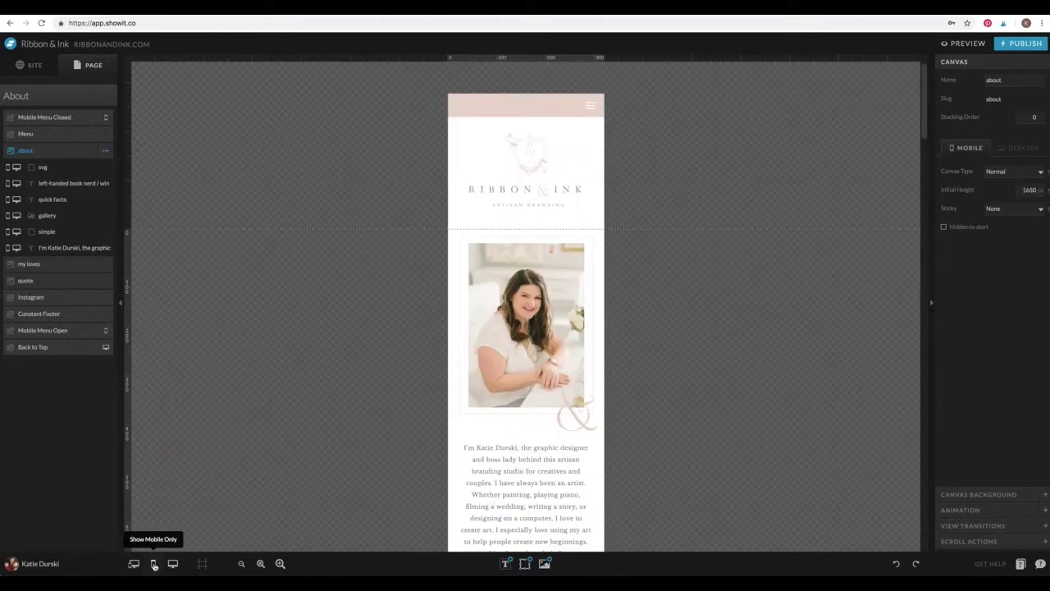
click(171, 563)
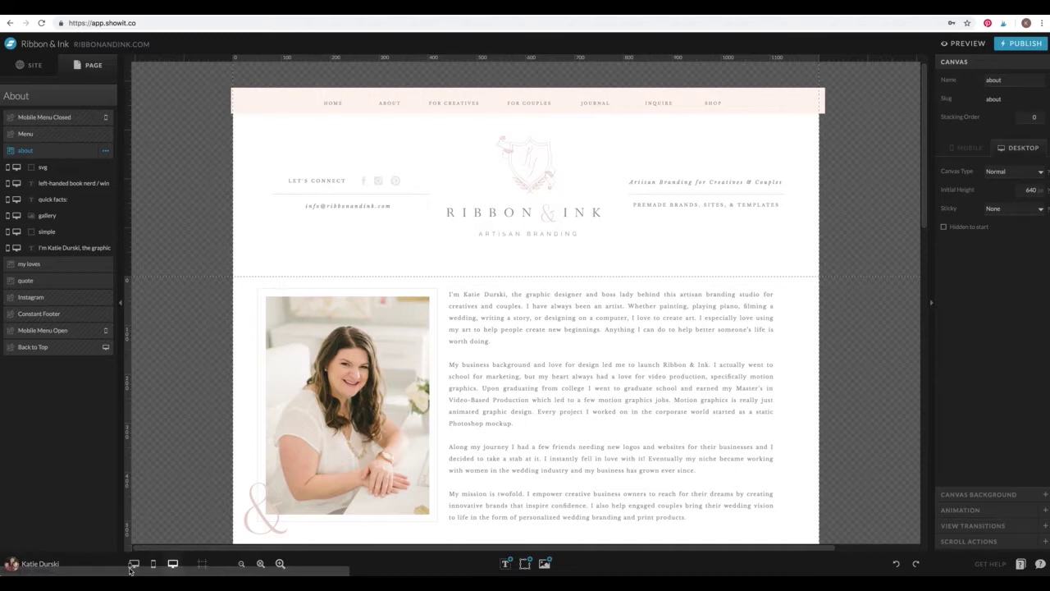
click(133, 563)
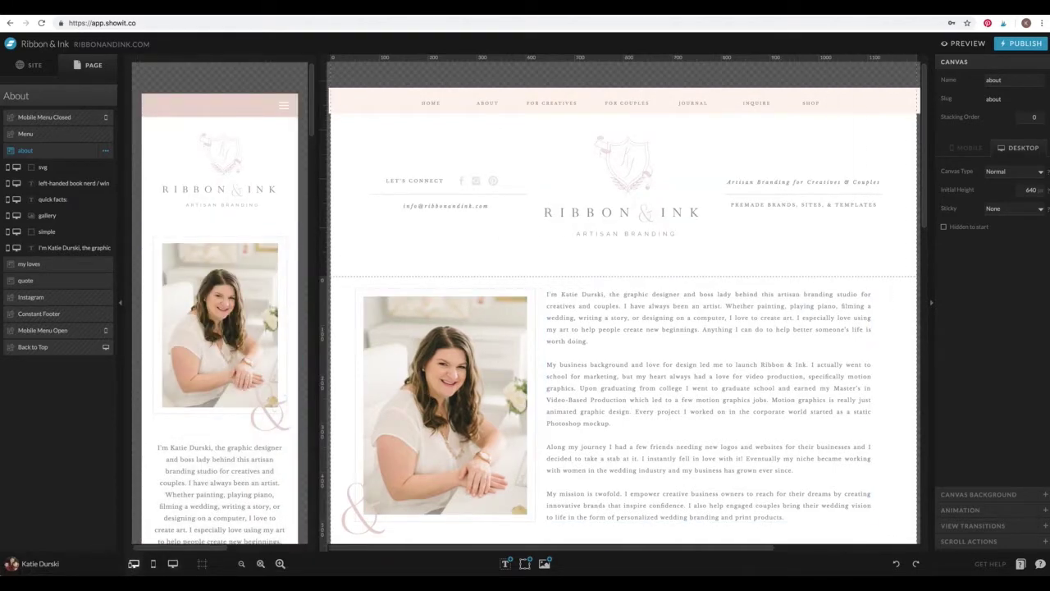
scroll(923, 224, down, 2)
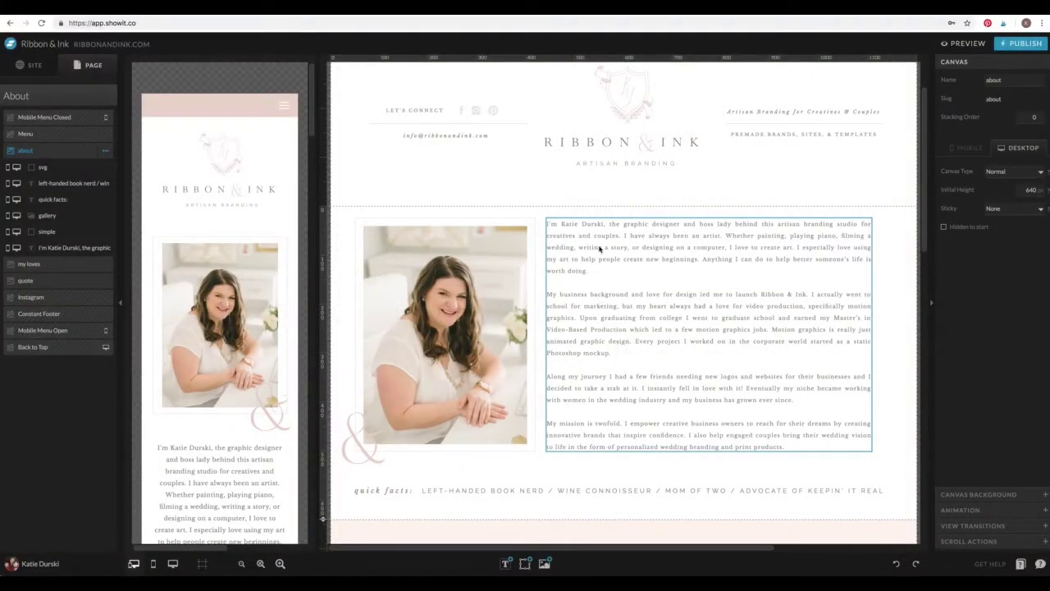
double_click(595, 233)
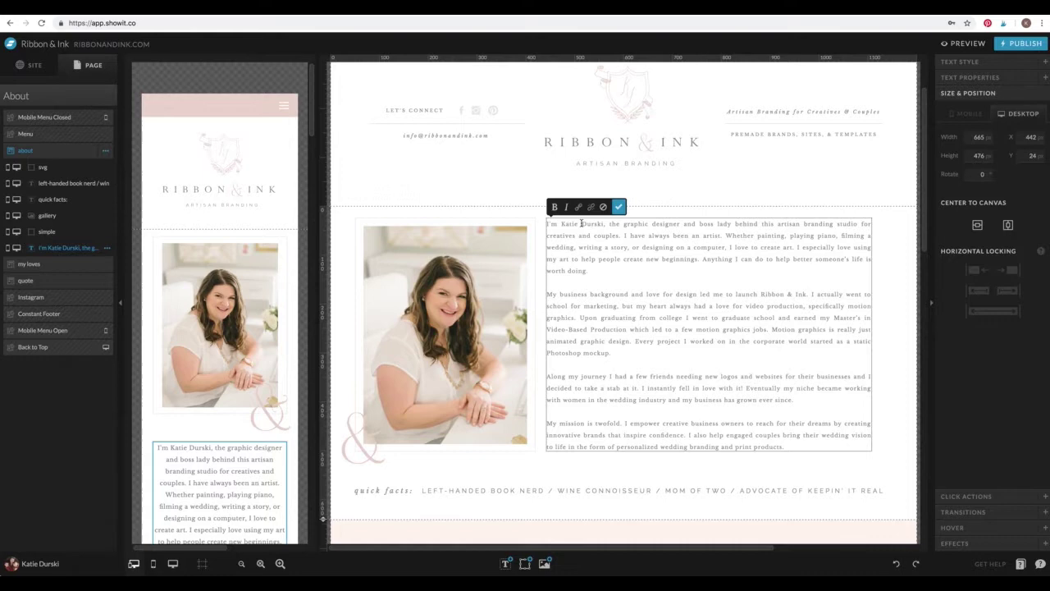
drag(582, 224, 598, 226)
text(Smith)
key(Escape)
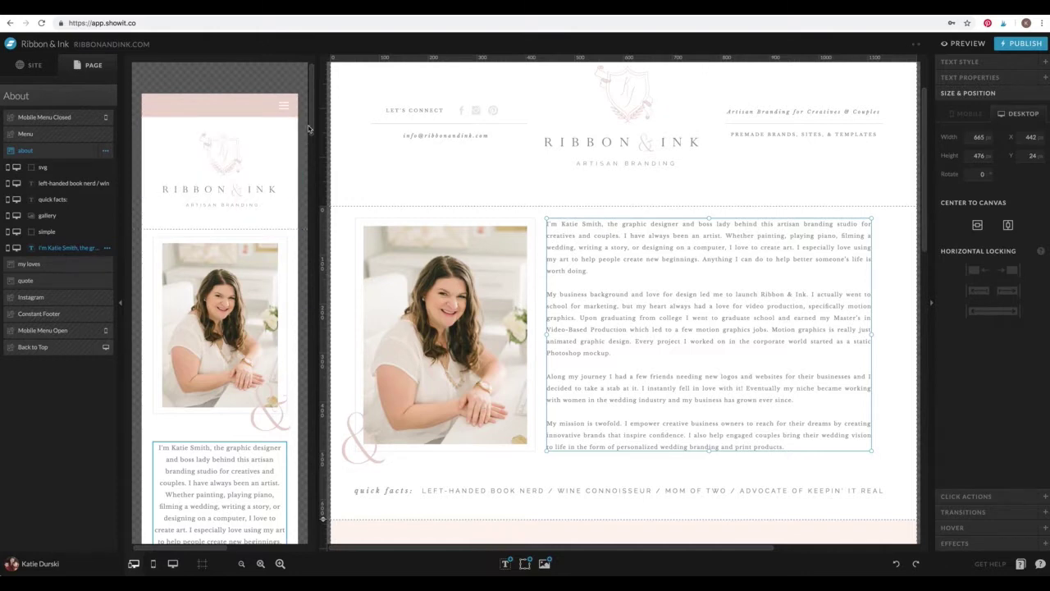
scroll(217, 236, down, 3)
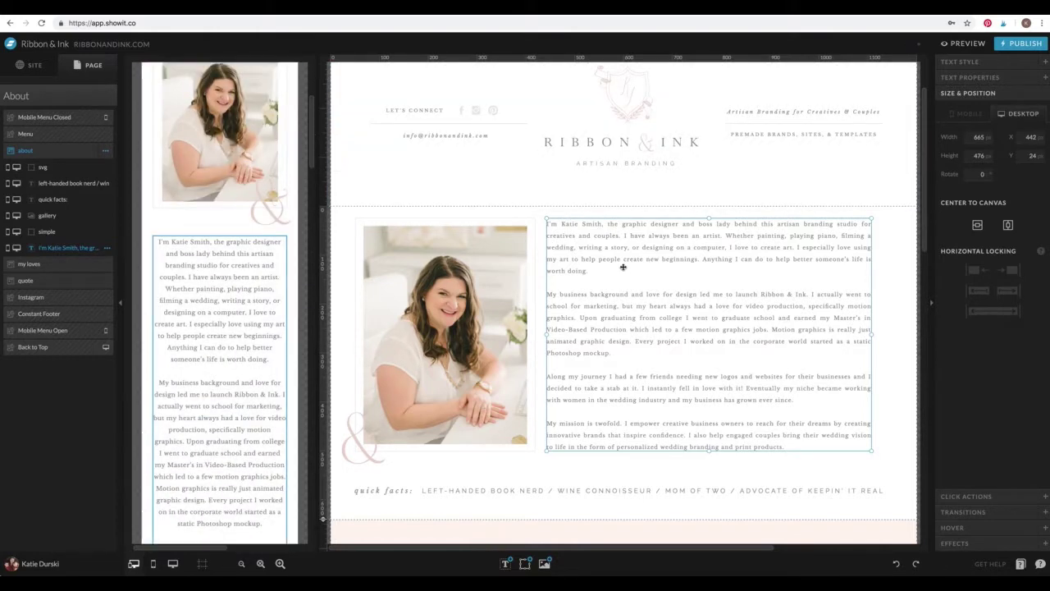
key(ctrl+z)
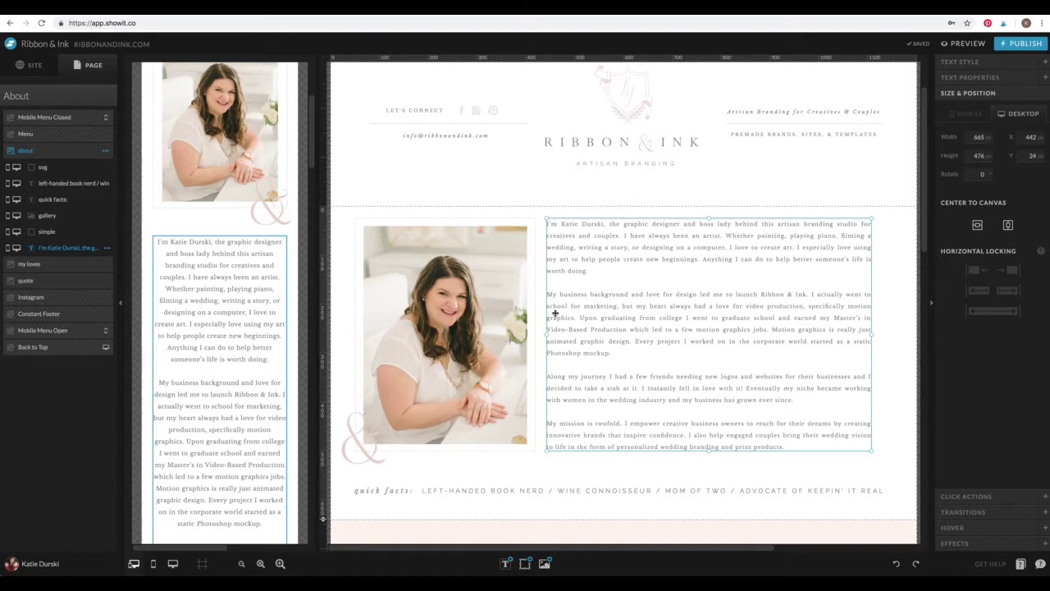
click(962, 62)
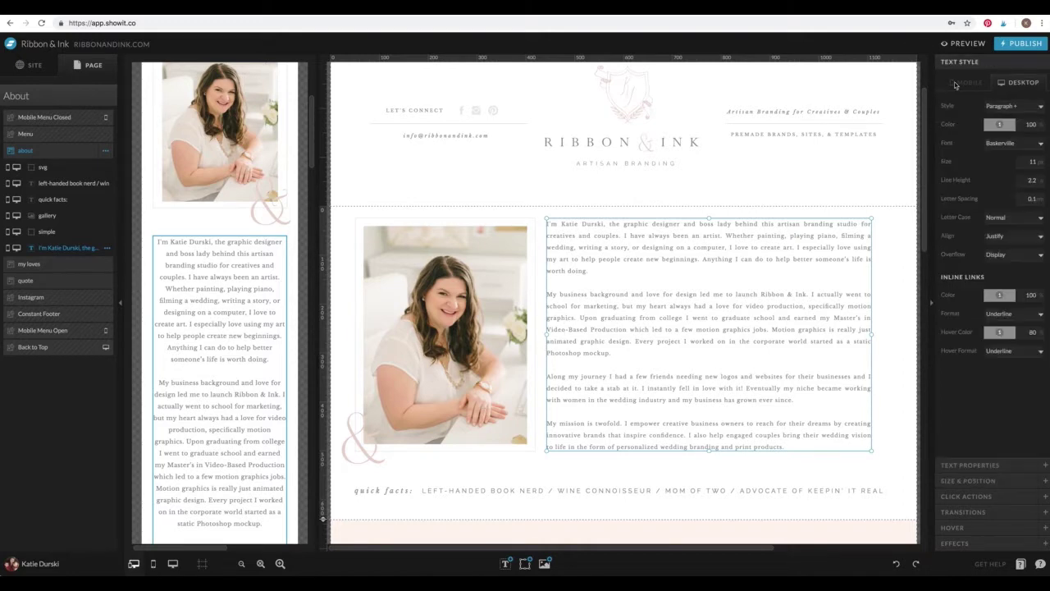
click(1001, 123)
click(993, 156)
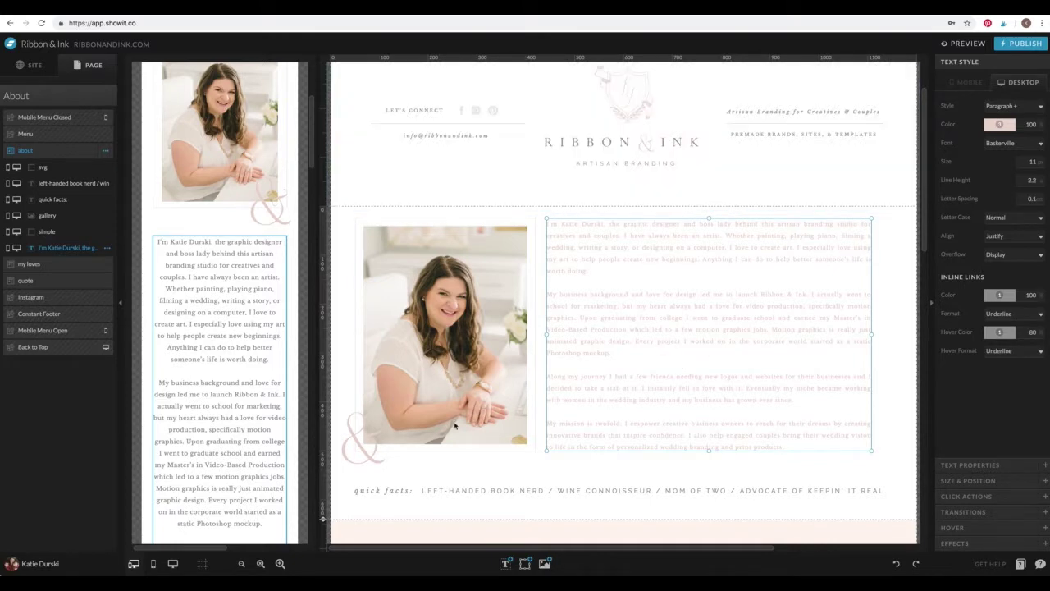
click(614, 387)
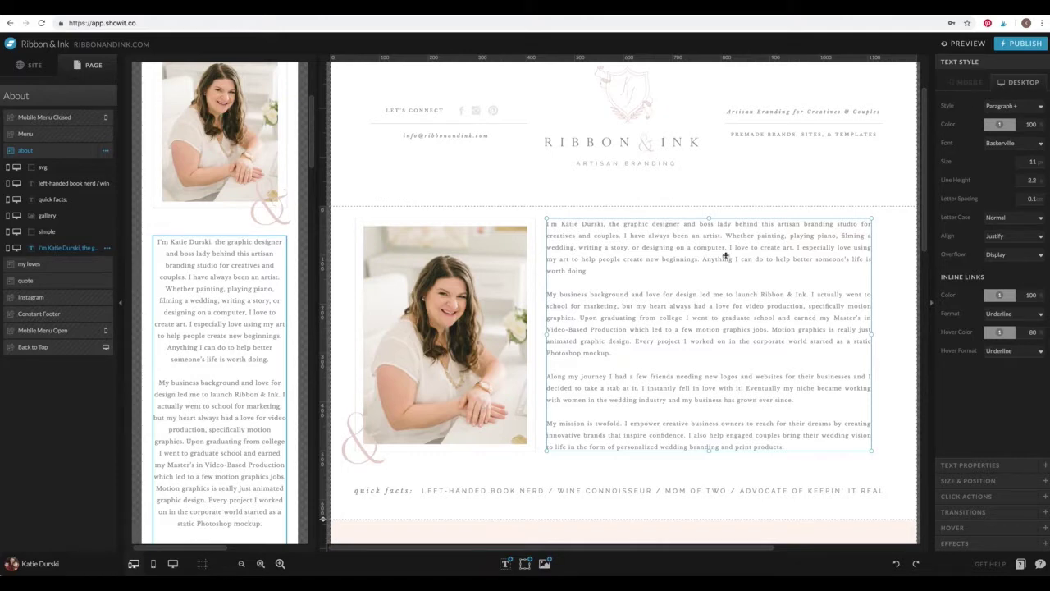
click(966, 480)
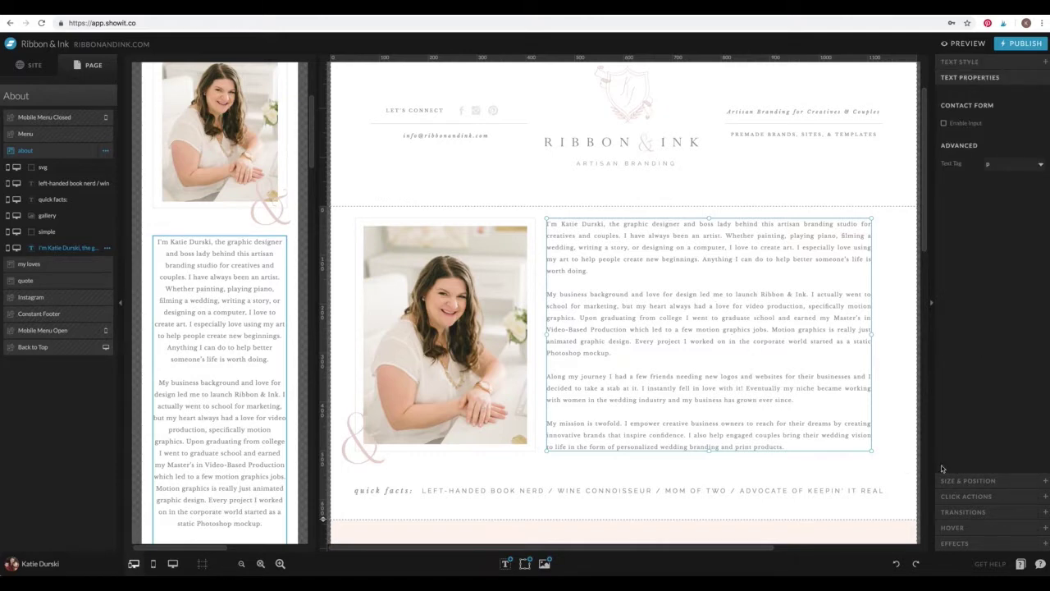
click(463, 317)
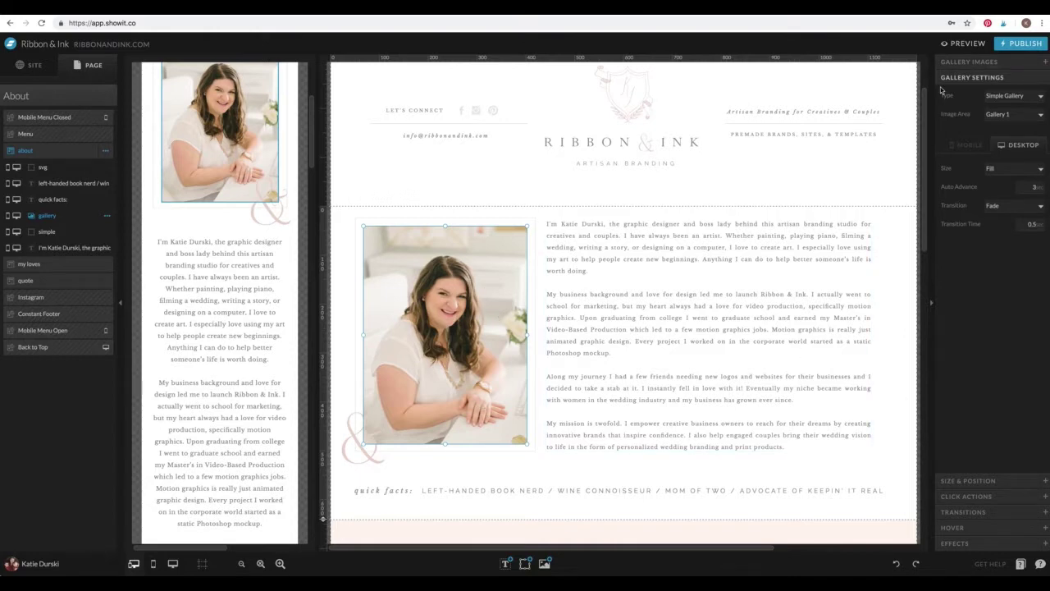
click(959, 62)
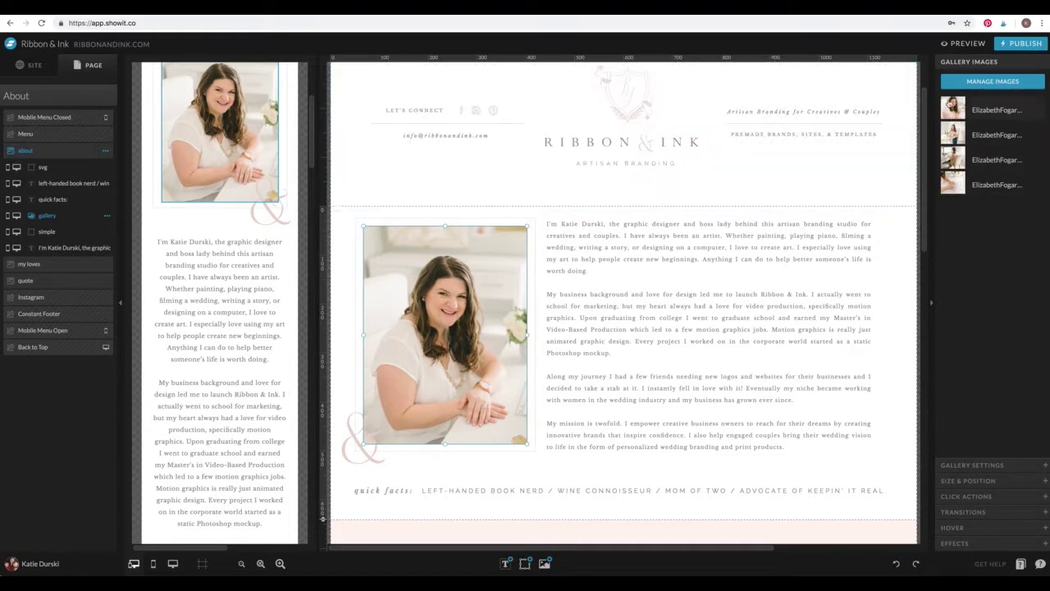
click(966, 481)
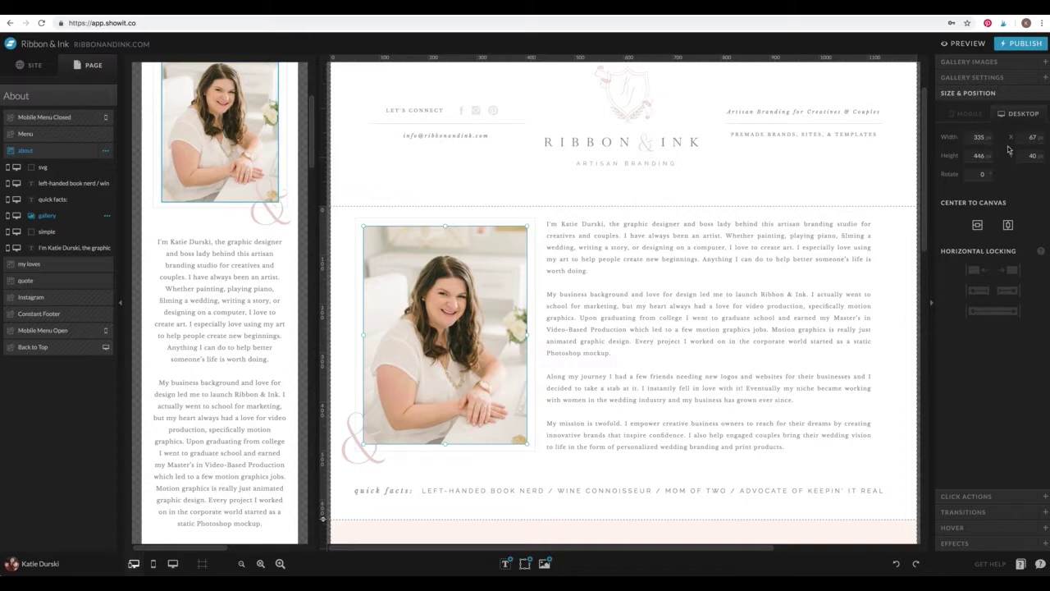
click(680, 489)
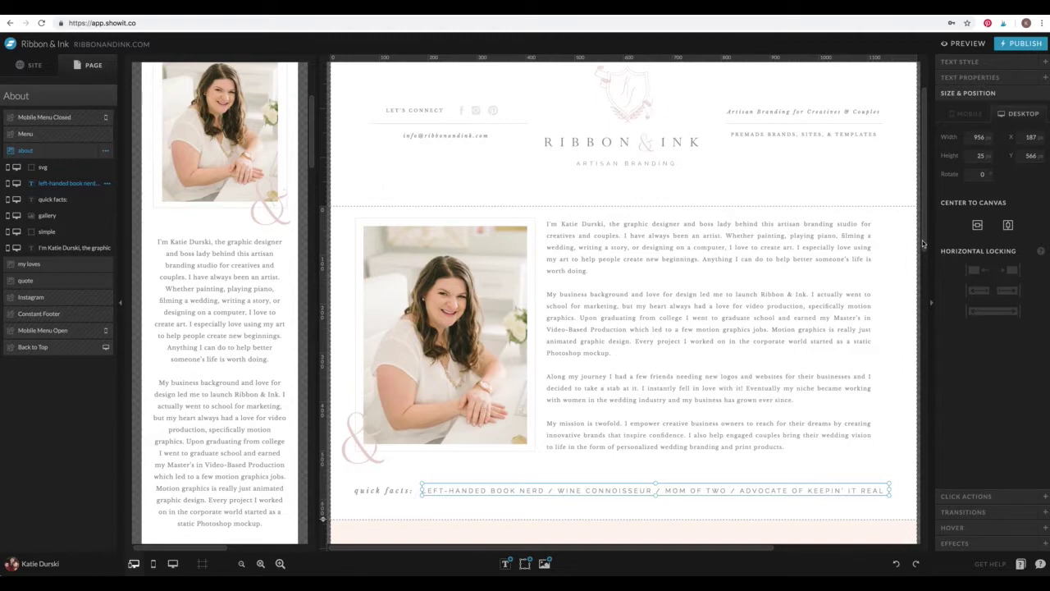
scroll(922, 243, down, 10)
scroll(896, 117, up, 15)
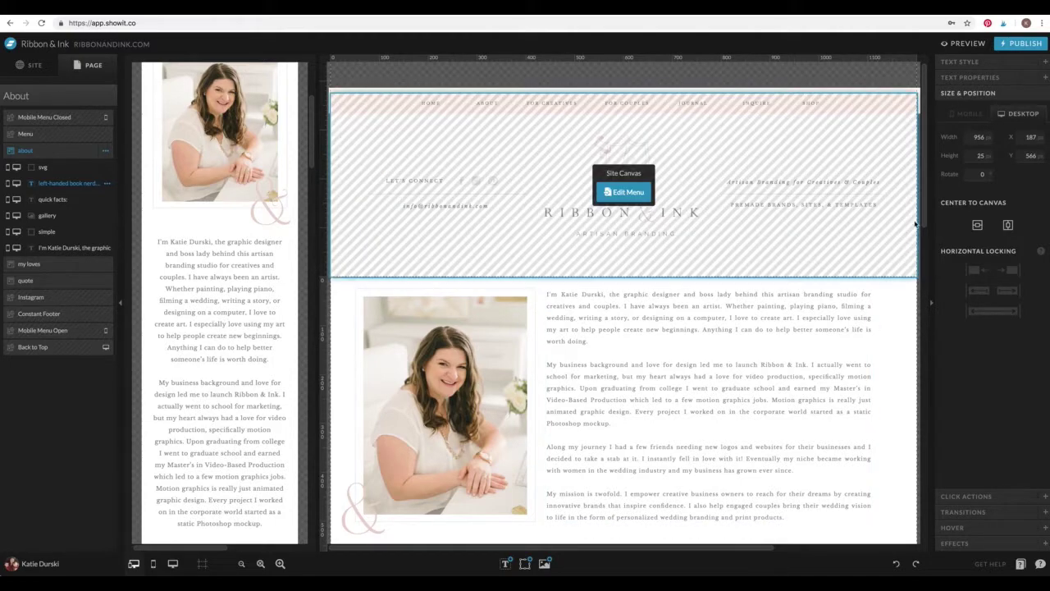
drag(921, 226, 912, 127)
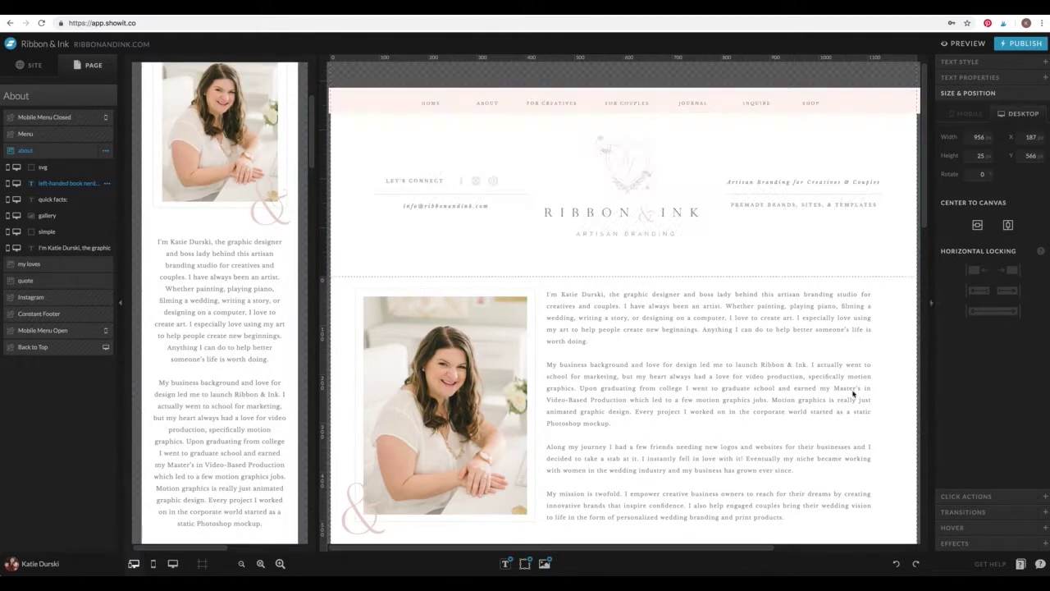
click(83, 21)
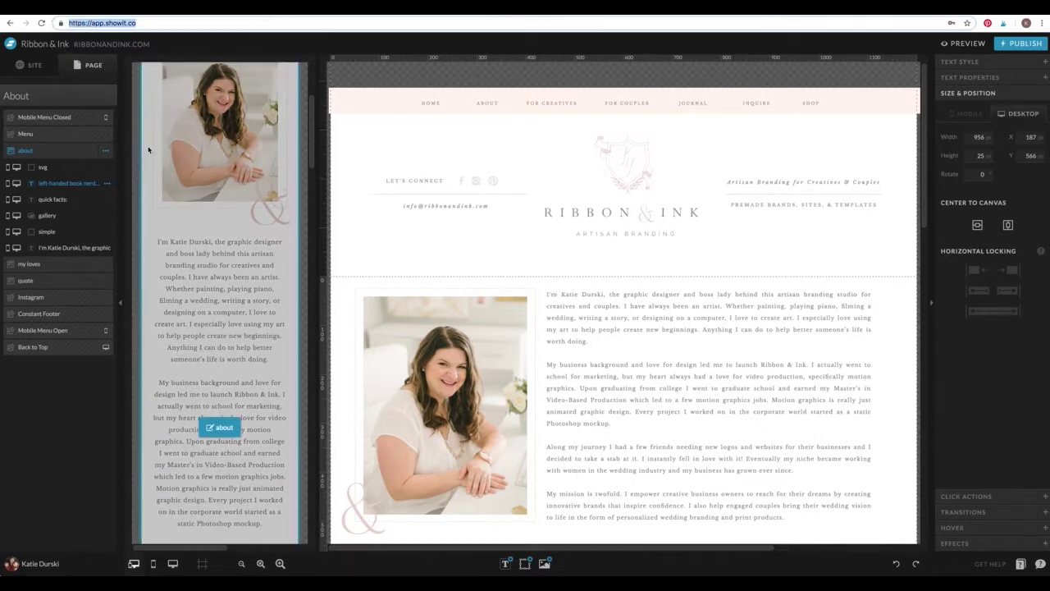
Load ribbonandink.com/wp-admin in a new browser tab
key(ctrl+t)
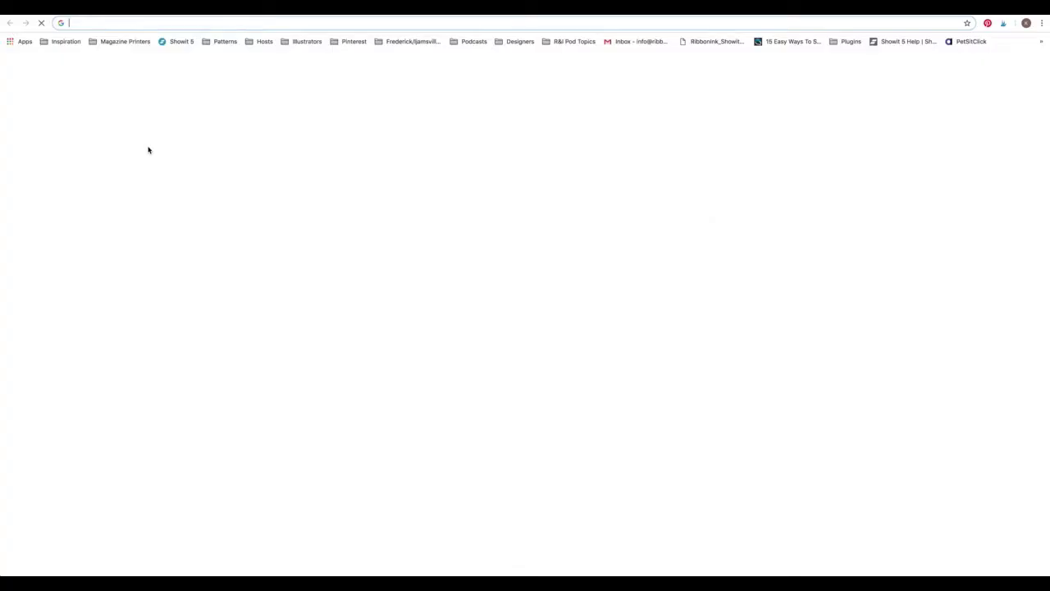
text(ribbon)
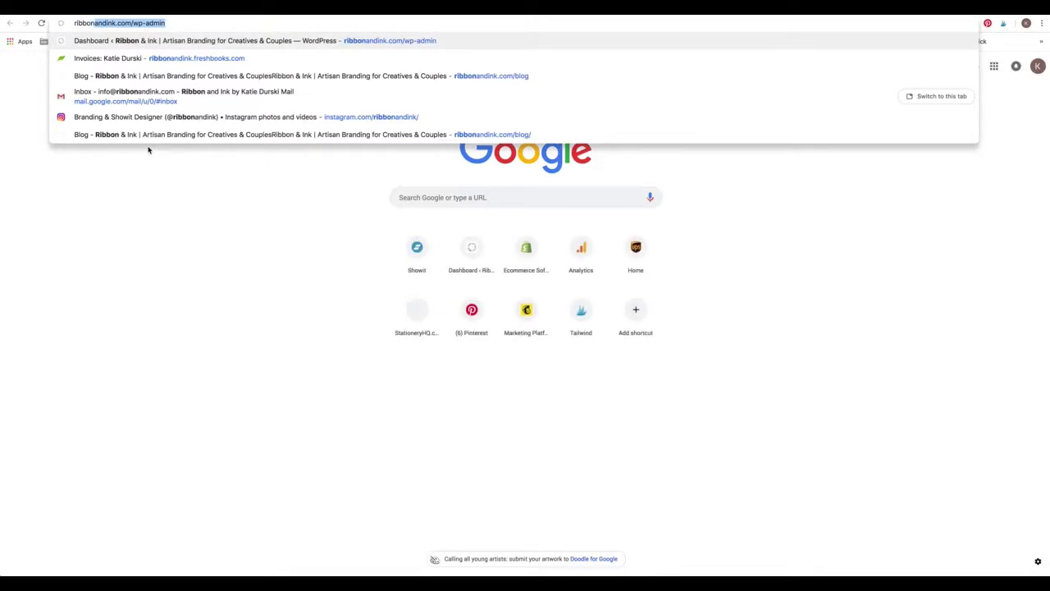
text(andink.com)
key(shift+alt+Left)
key(shift+alt+Left)
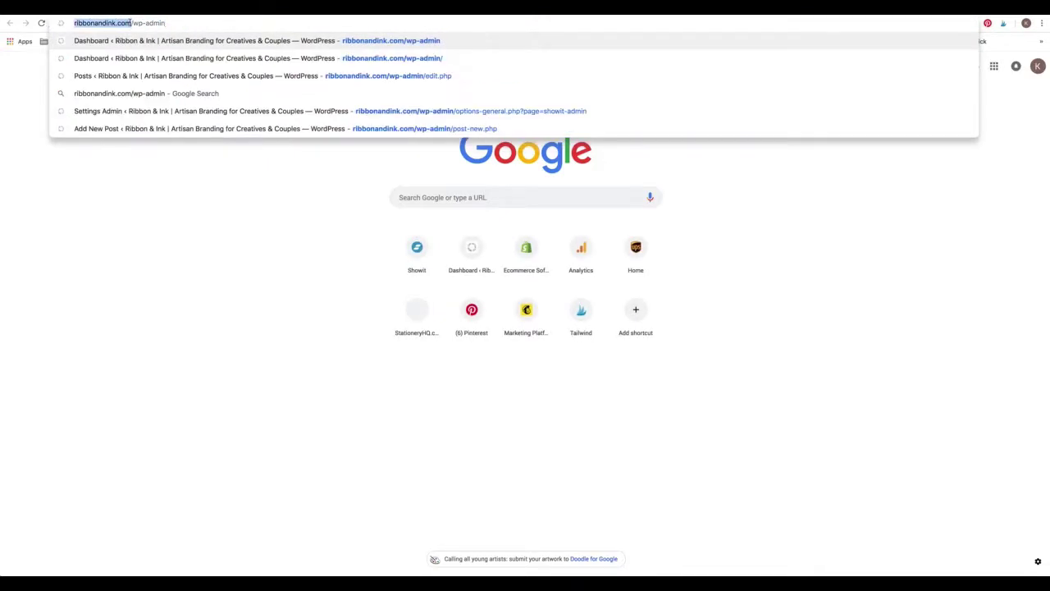
drag(134, 23, 200, 19)
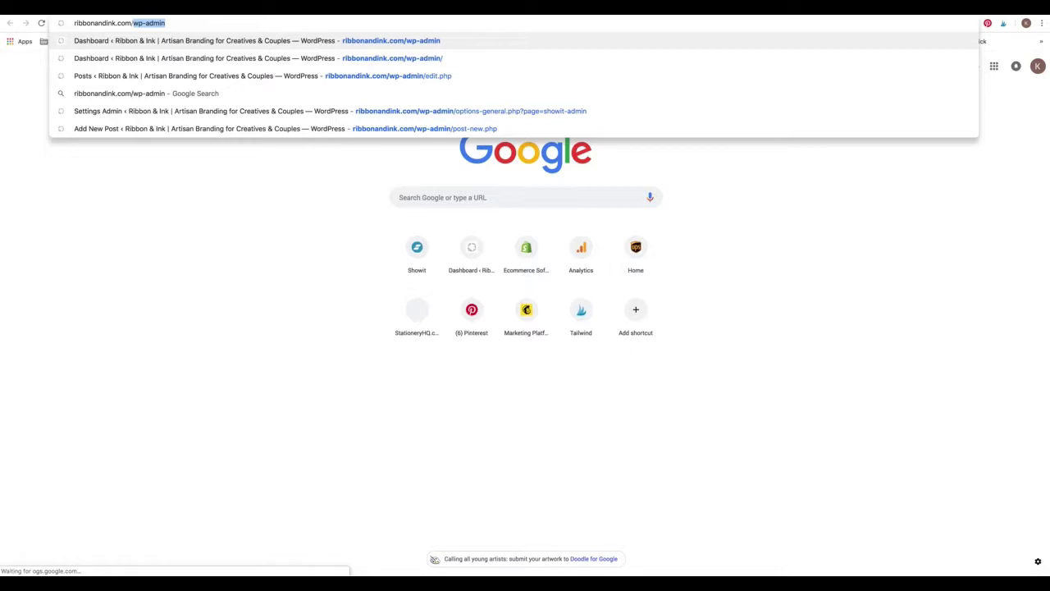
key(Return)
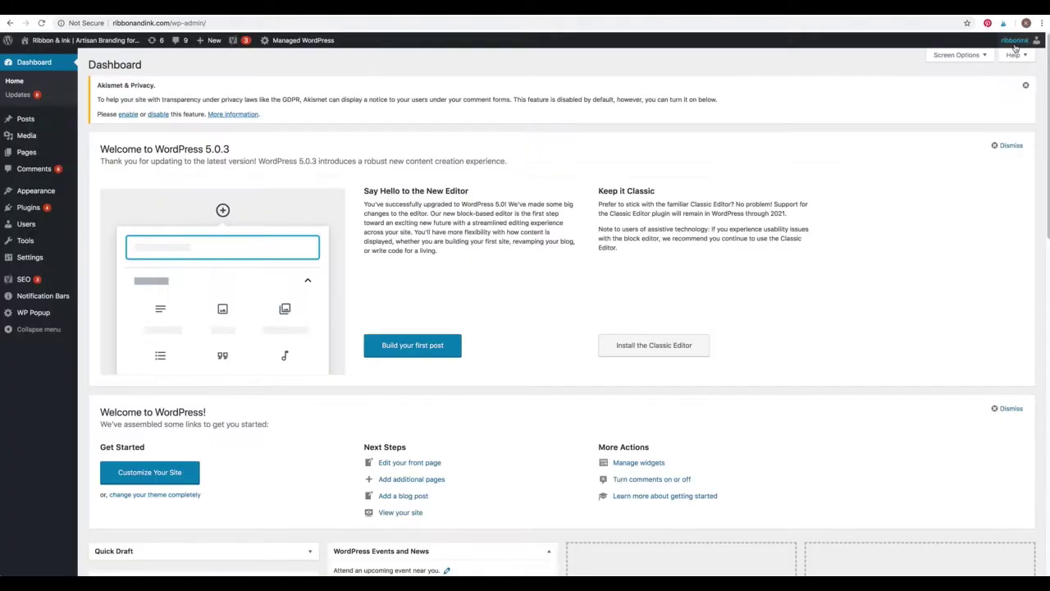
Log out of WordPress and return to the site's wp-admin address
mouse_move(1000, 54)
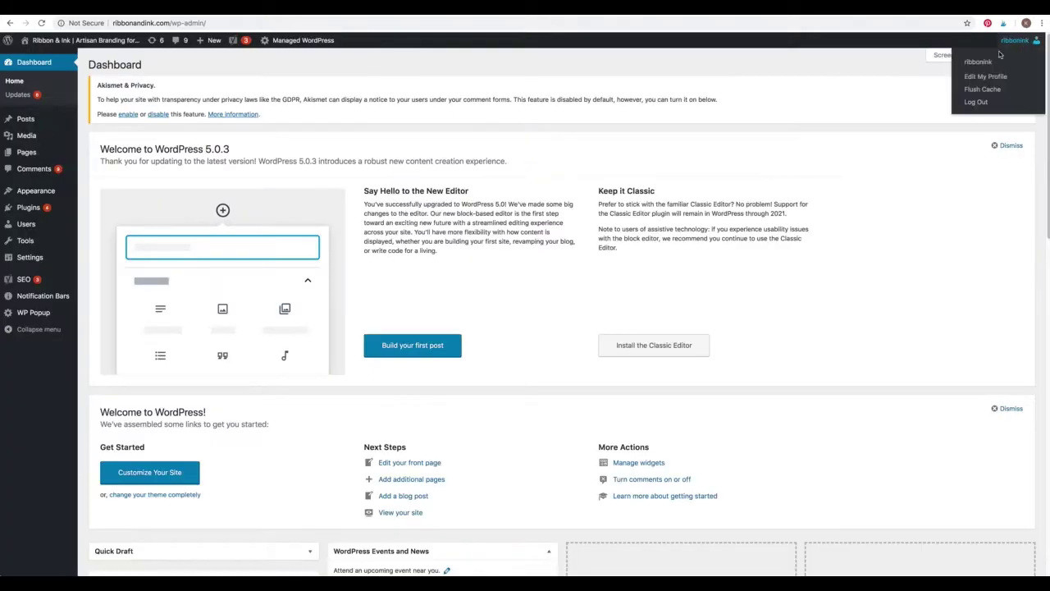
click(971, 105)
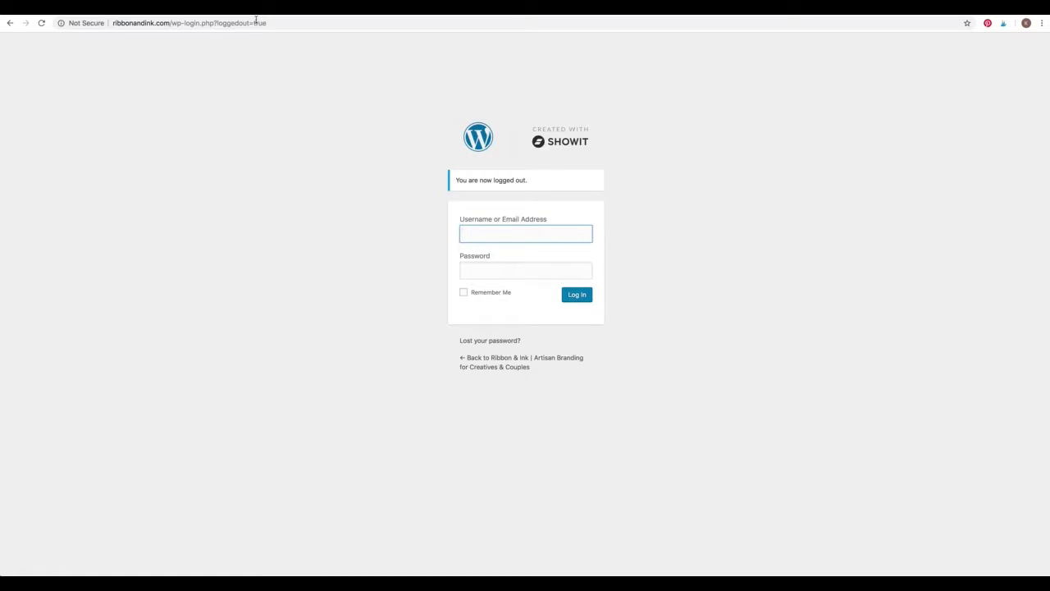
drag(171, 23, 405, 24)
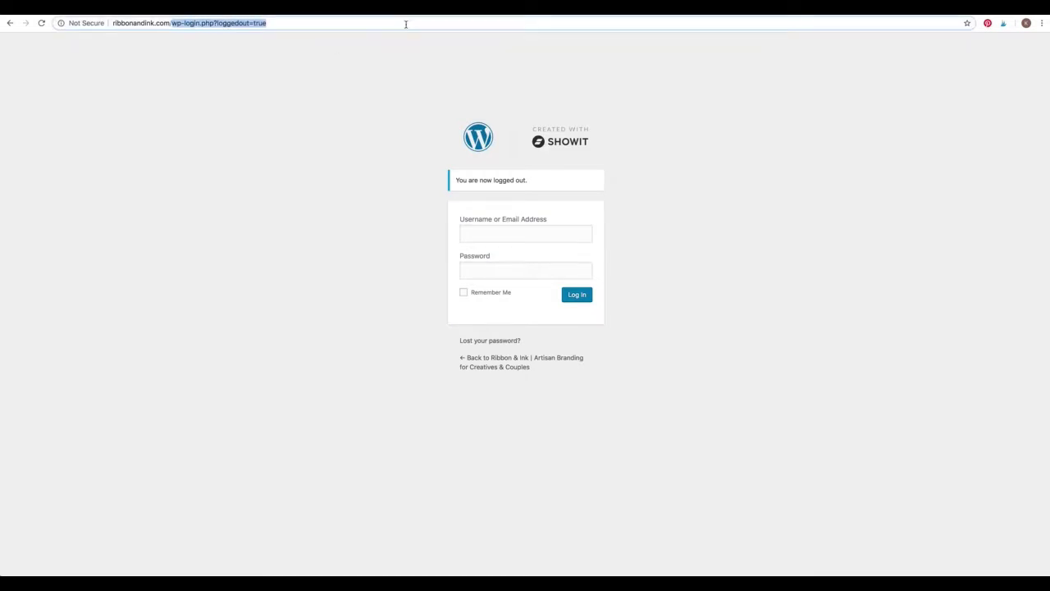
text(wp-)
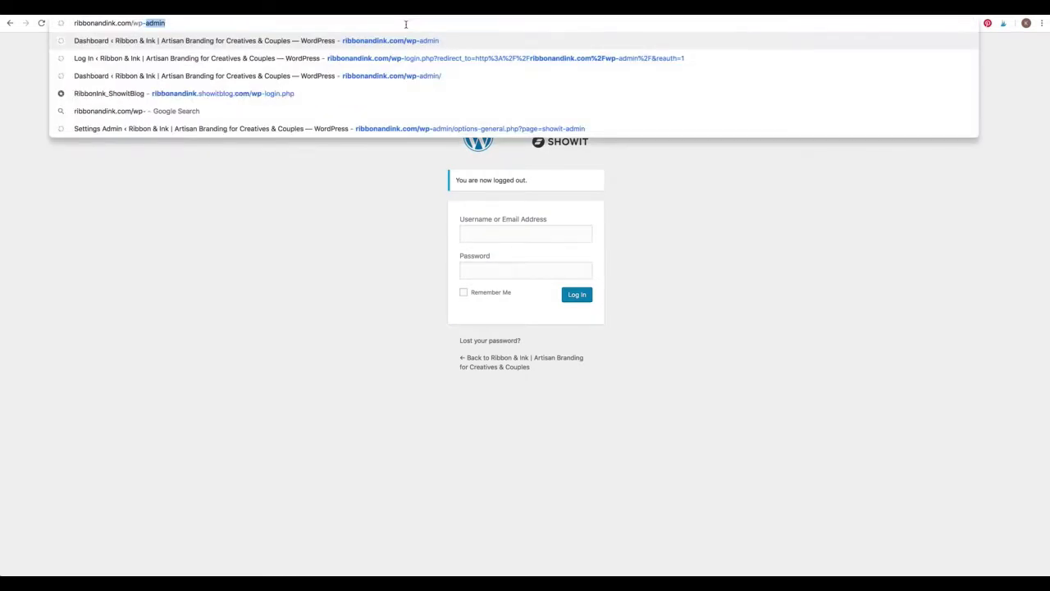
key(Return)
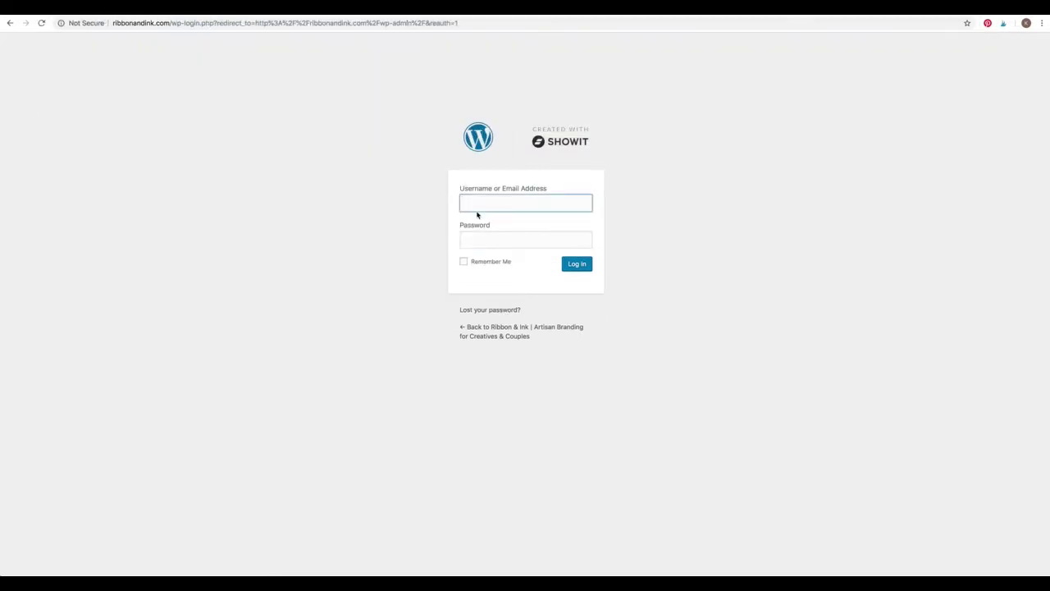
Sign back in with the site's username and password
text(ribbonink)
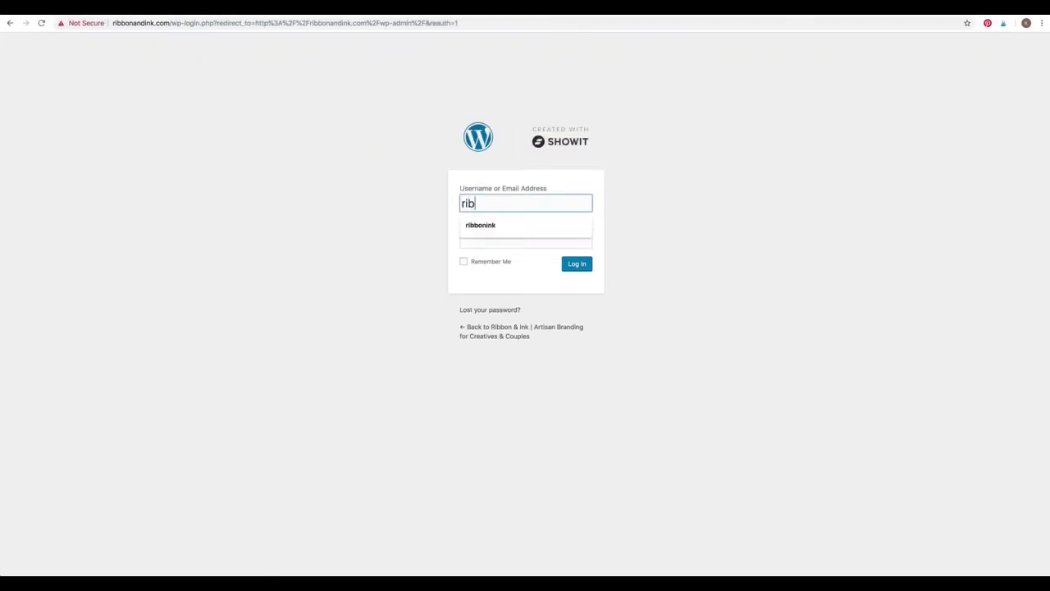
key(Tab)
text(••••••••)
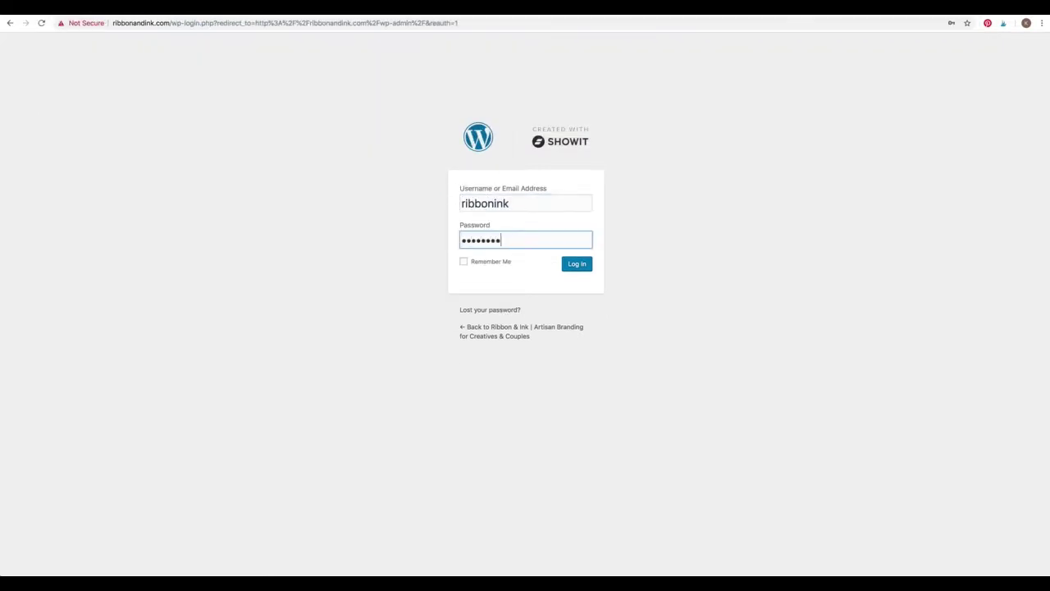
key(Return)
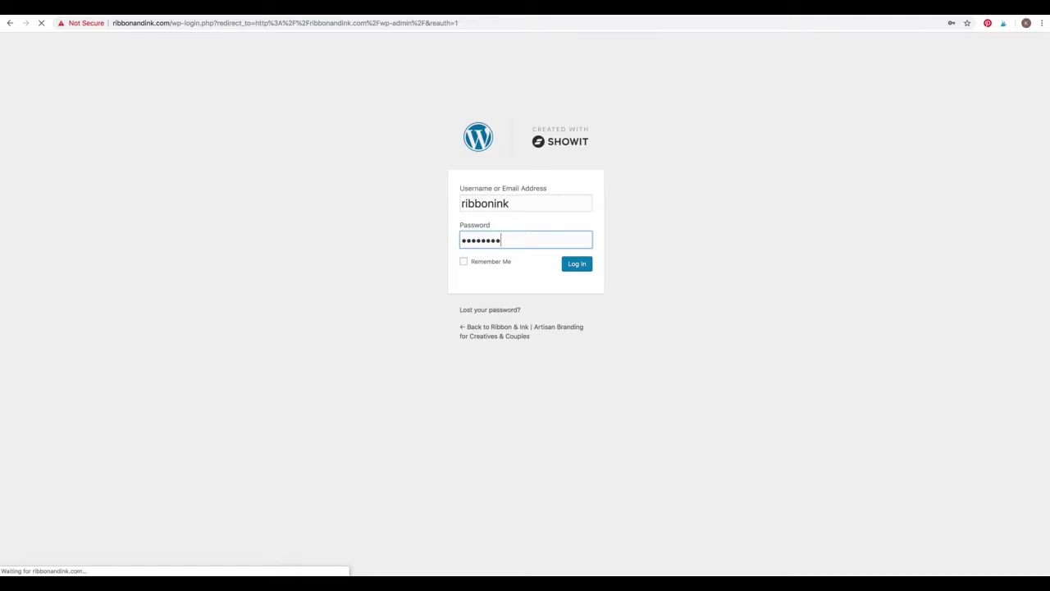